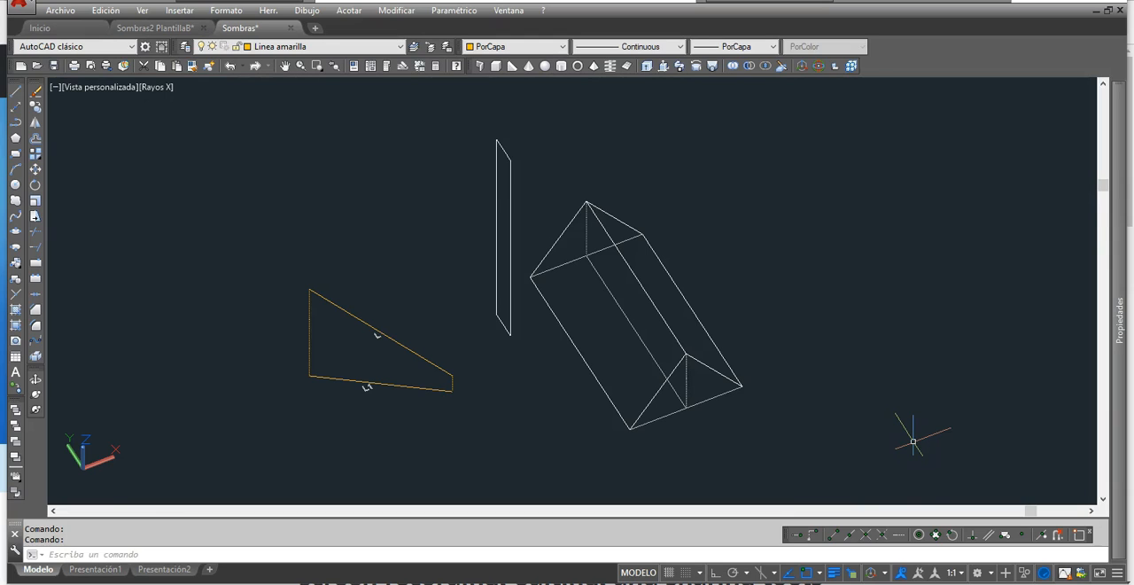
- Copy the light ray L from its upper endpoint to both upper corners of the vertical rectangle
click(547, 351)
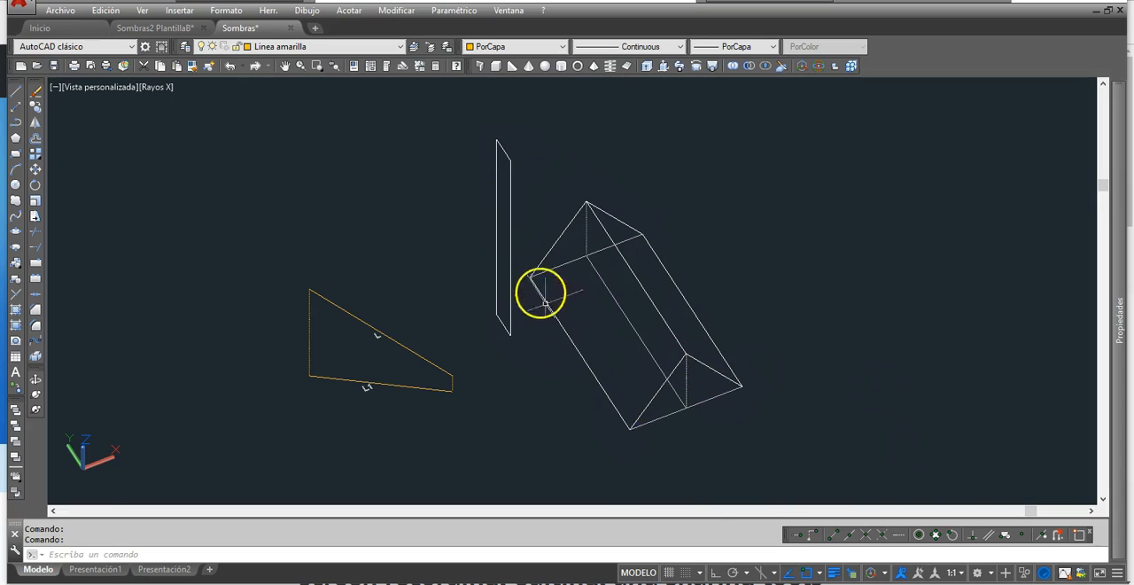
click(35, 106)
click(327, 299)
key(Return)
click(309, 288)
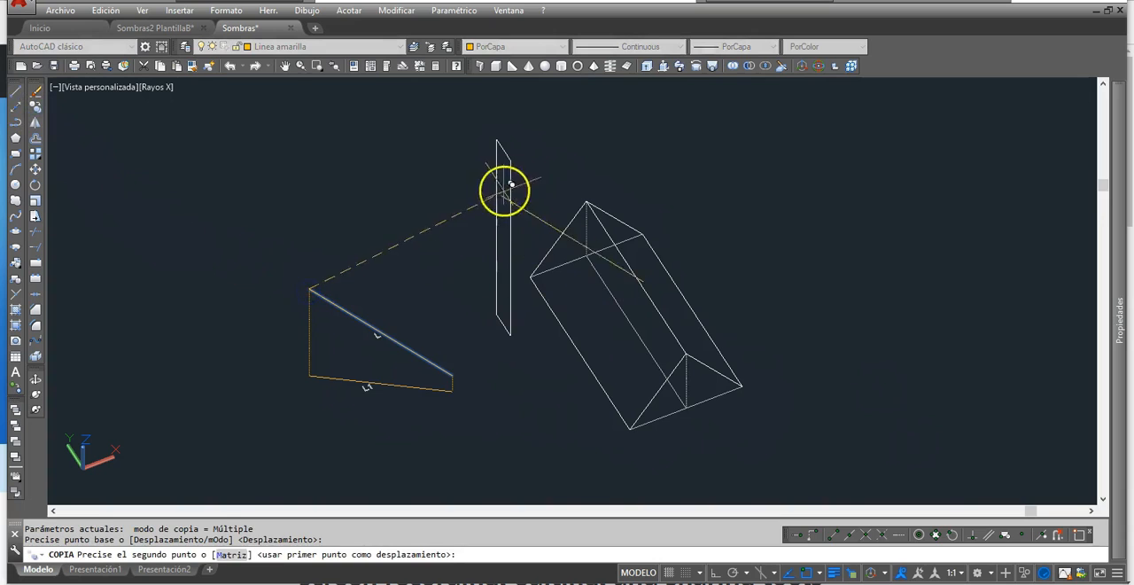
click(500, 137)
key(Return)
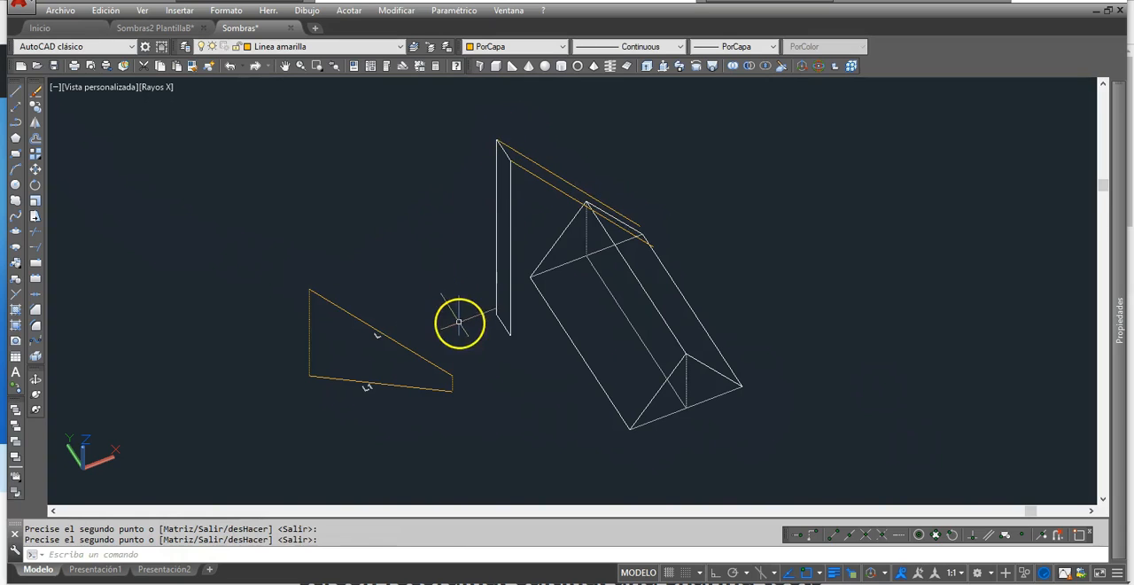
- Copy the ray projection L1 from its rear endpoint to both lower corners of the vertical rectangle
right_click(288, 326)
click(319, 380)
right_click(314, 381)
click(311, 377)
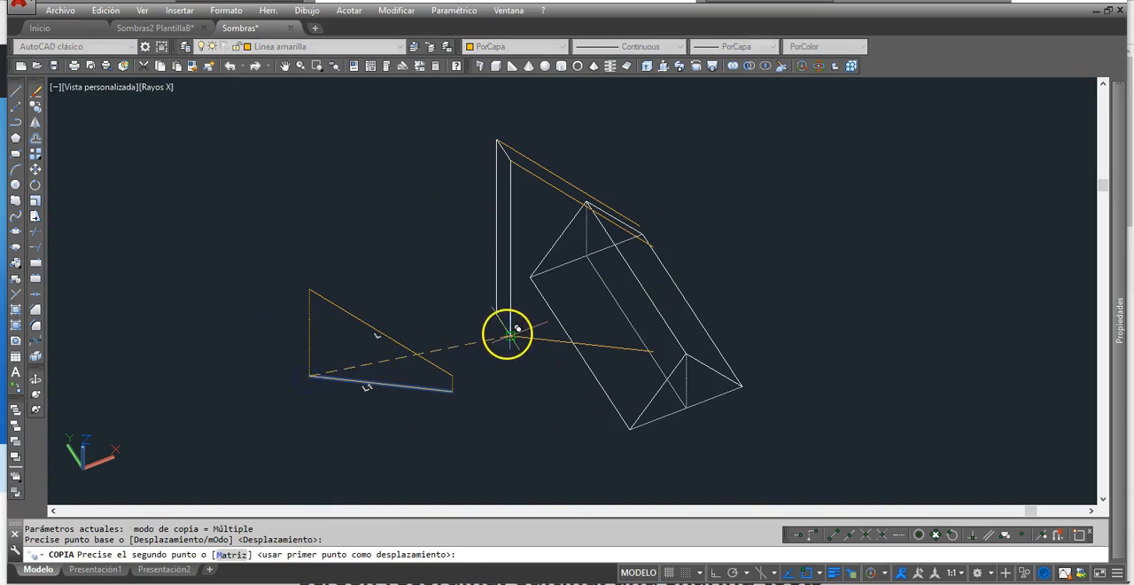
click(497, 315)
right_click(511, 357)
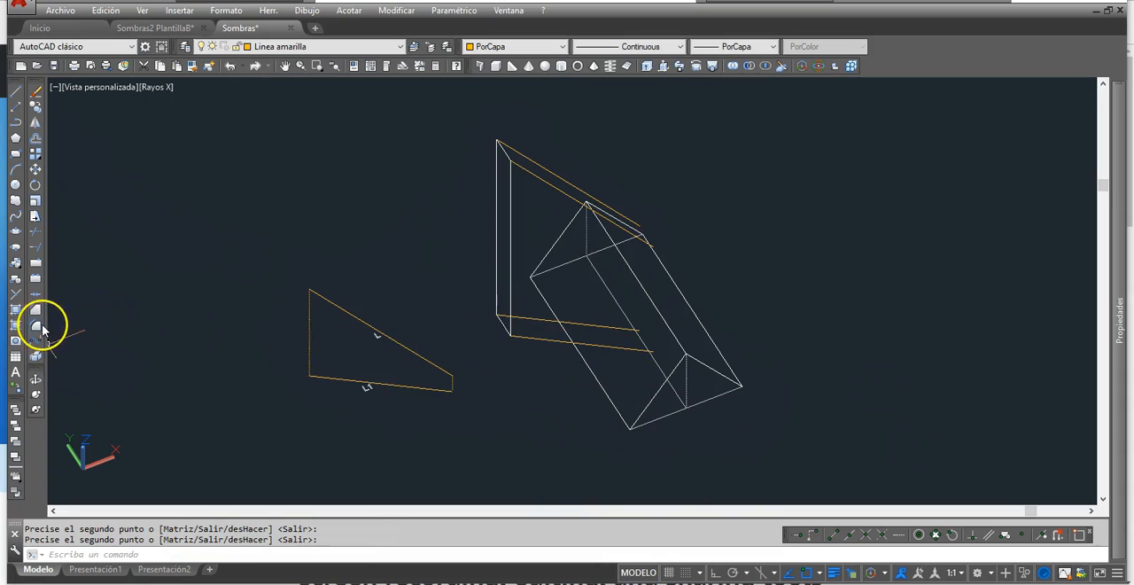
- Join each copied ray with its matching ground projection at a sharp corner, using Fillet with radius 0
click(36, 342)
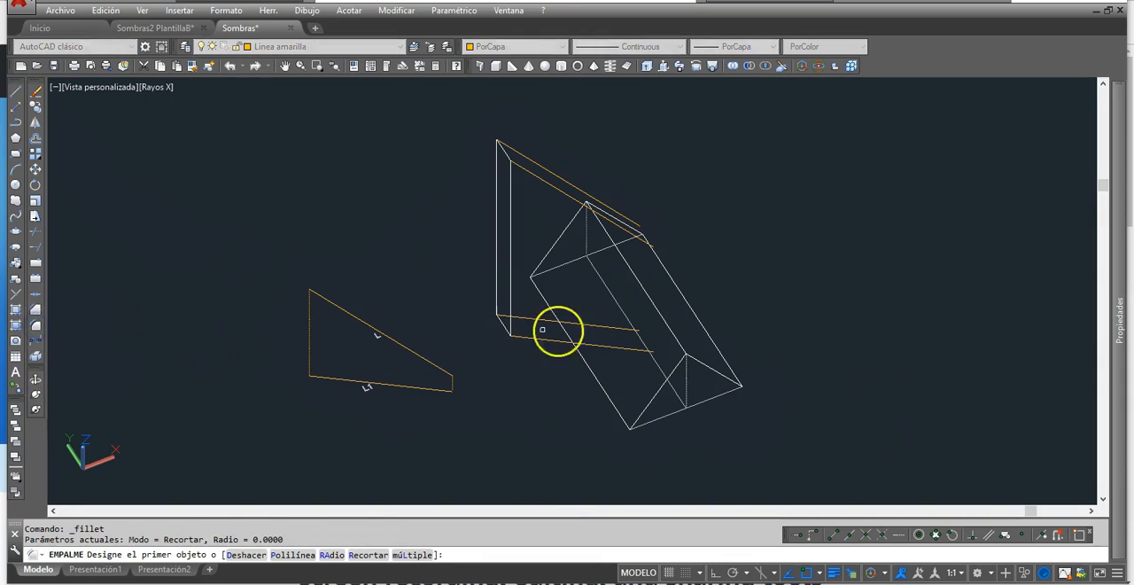
click(604, 327)
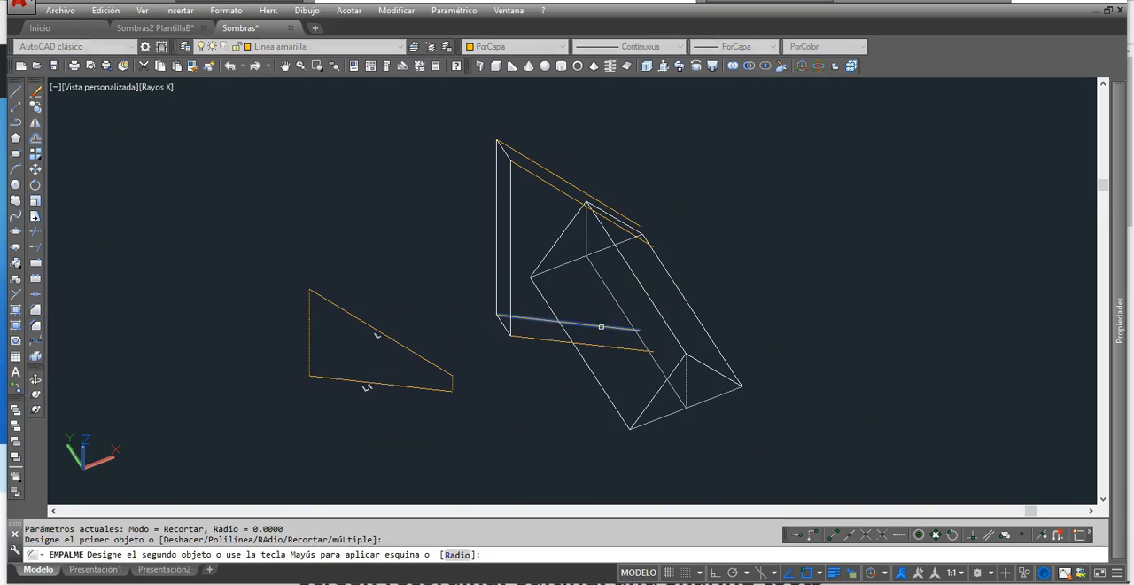
click(580, 205)
click(575, 186)
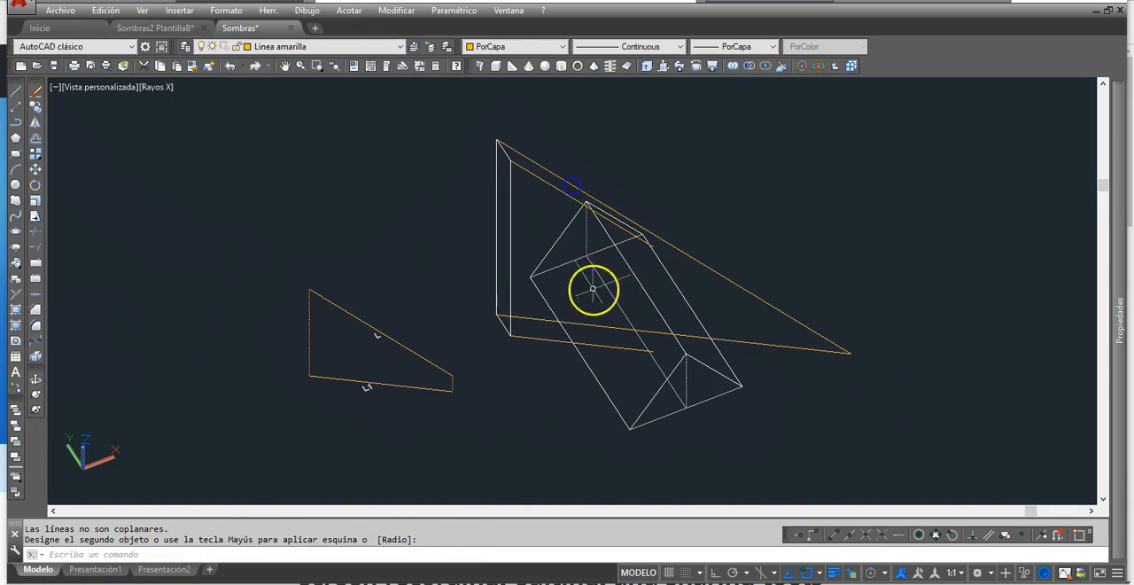
right_click(574, 350)
click(586, 342)
click(569, 215)
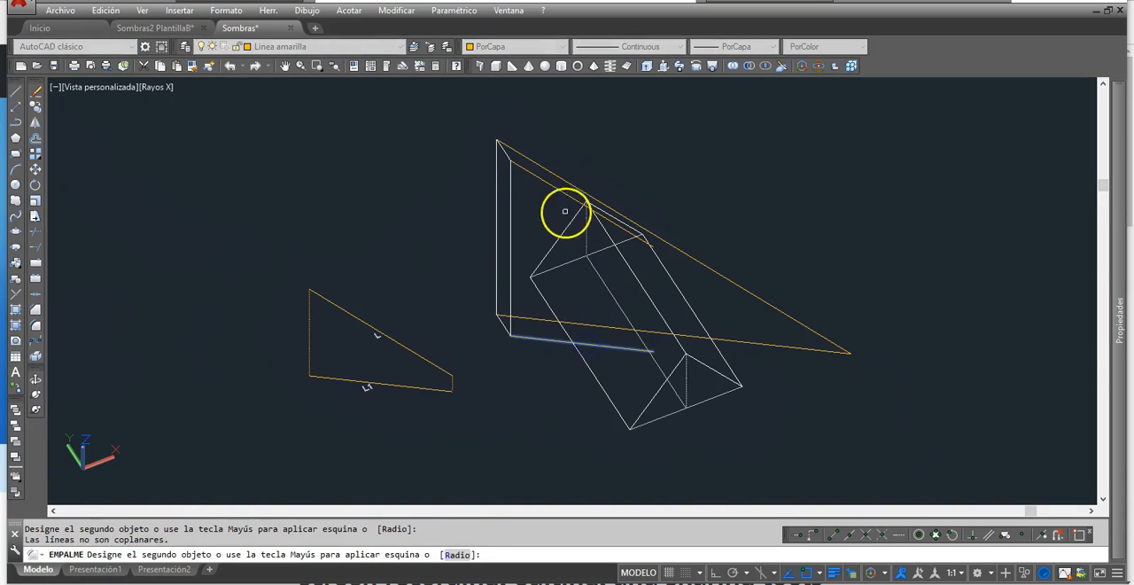
key(Escape)
key(Escape)
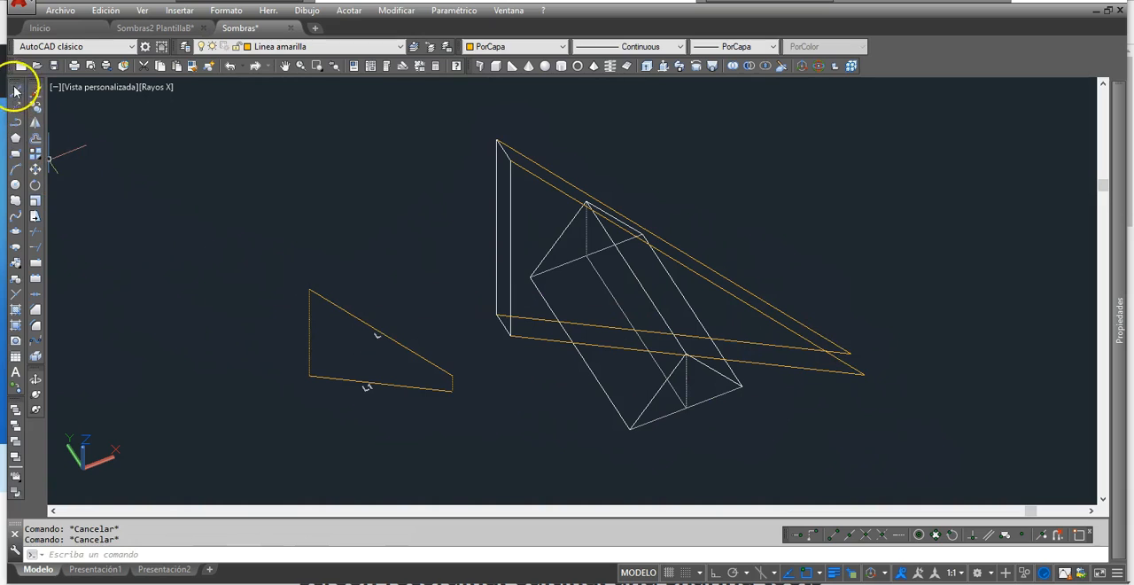
- Draw a line joining the two ray intersection points to close the rectangle's ground shadow
click(15, 91)
click(851, 354)
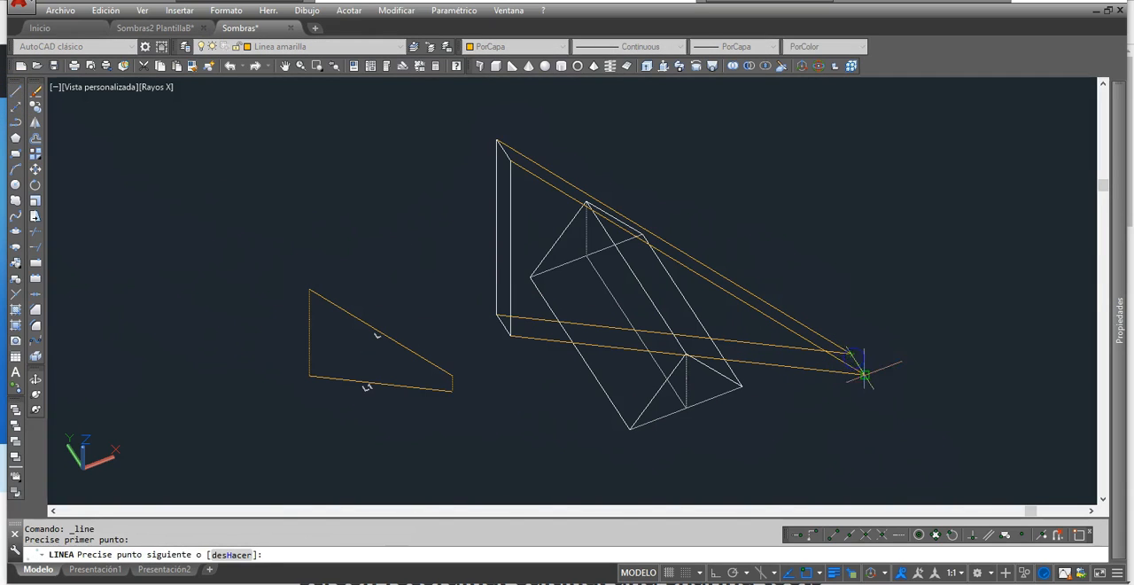
click(865, 375)
key(Return)
- Change the three lines of the rectangle's shadow outline to magenta
click(788, 366)
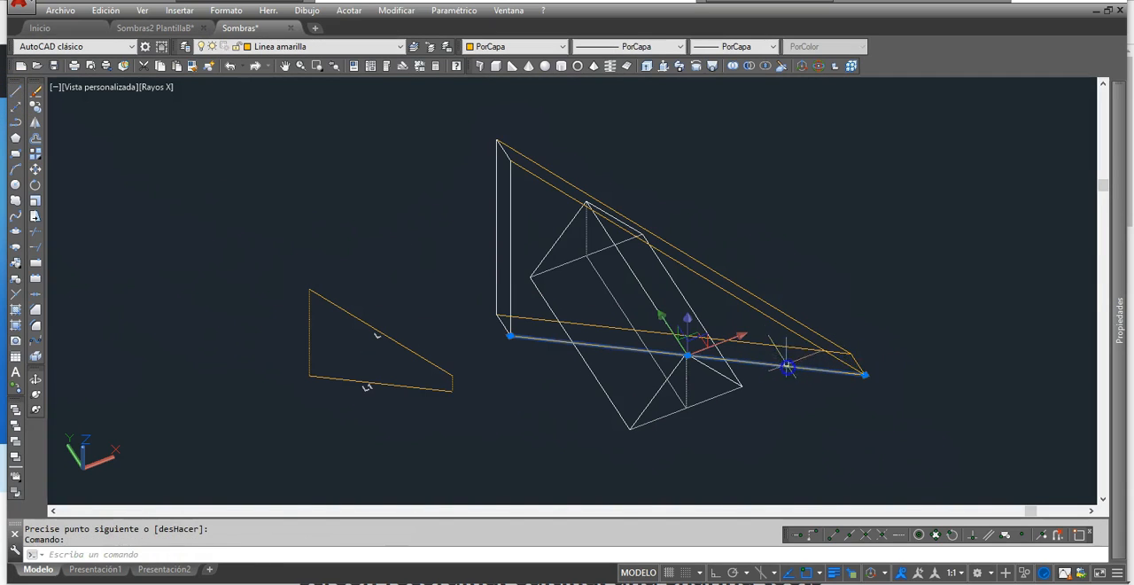
click(838, 362)
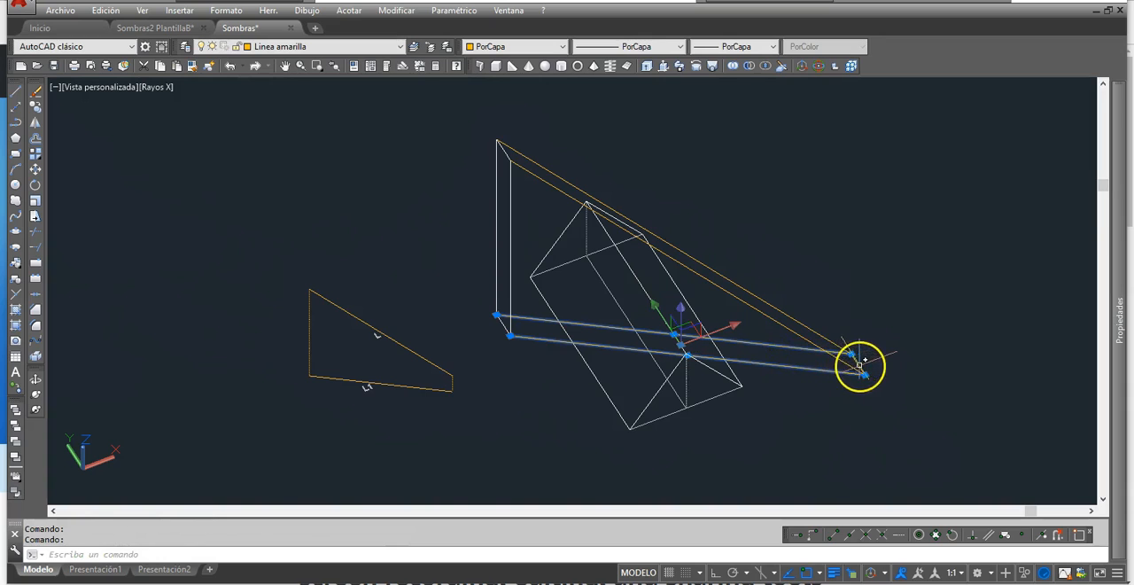
click(553, 49)
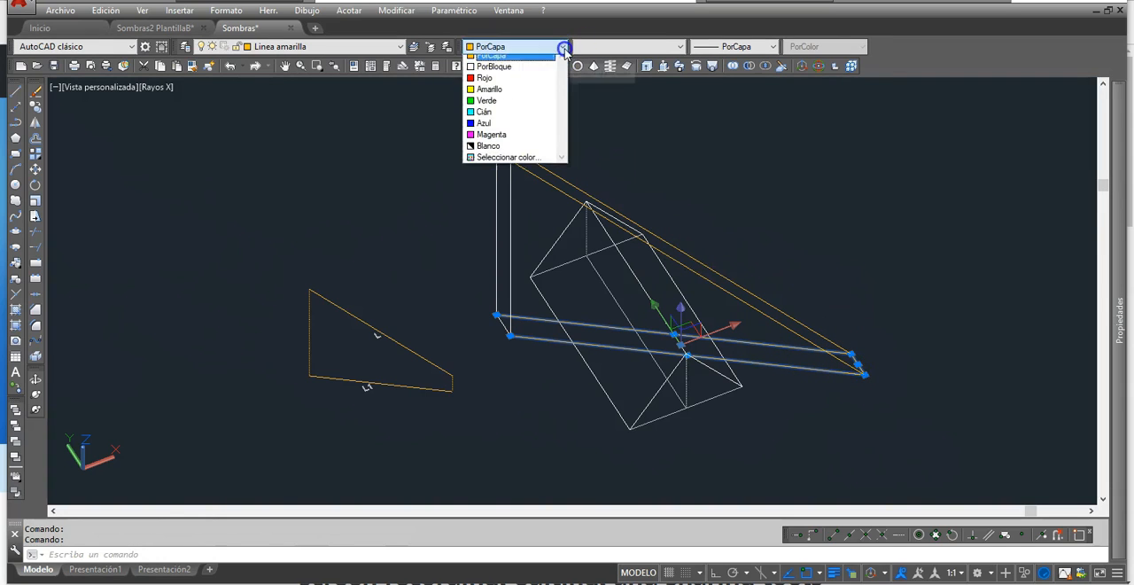
click(524, 142)
key(Escape)
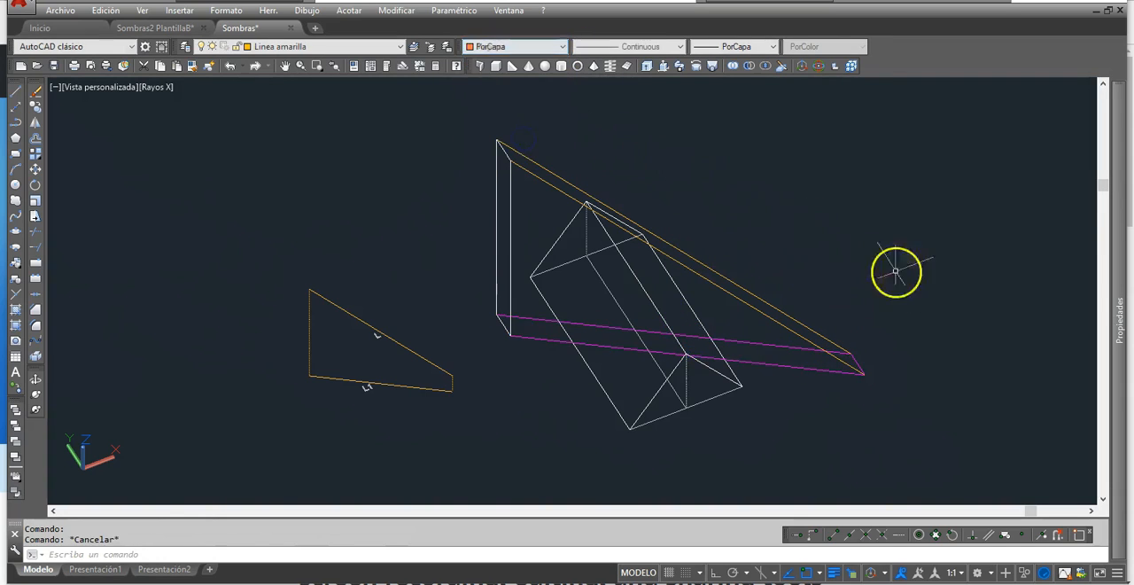
- Copy the light ray L from its upper endpoint to the apex of the prism's front triangle
shift+middle_drag(800, 286, 787, 257)
middle_drag(714, 357, 630, 393)
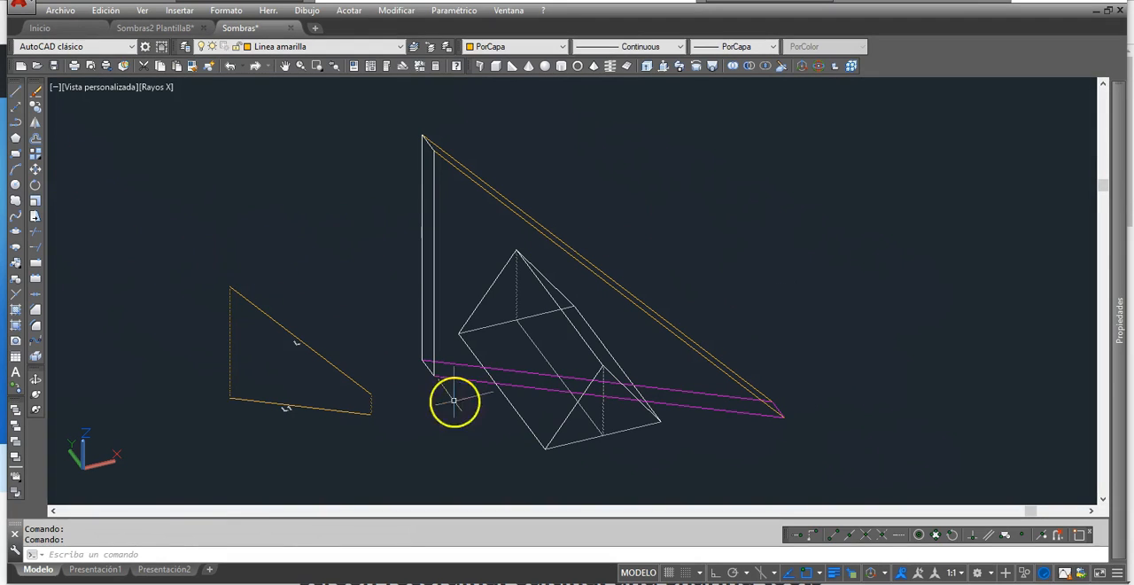
click(37, 110)
click(240, 293)
key(Return)
click(239, 293)
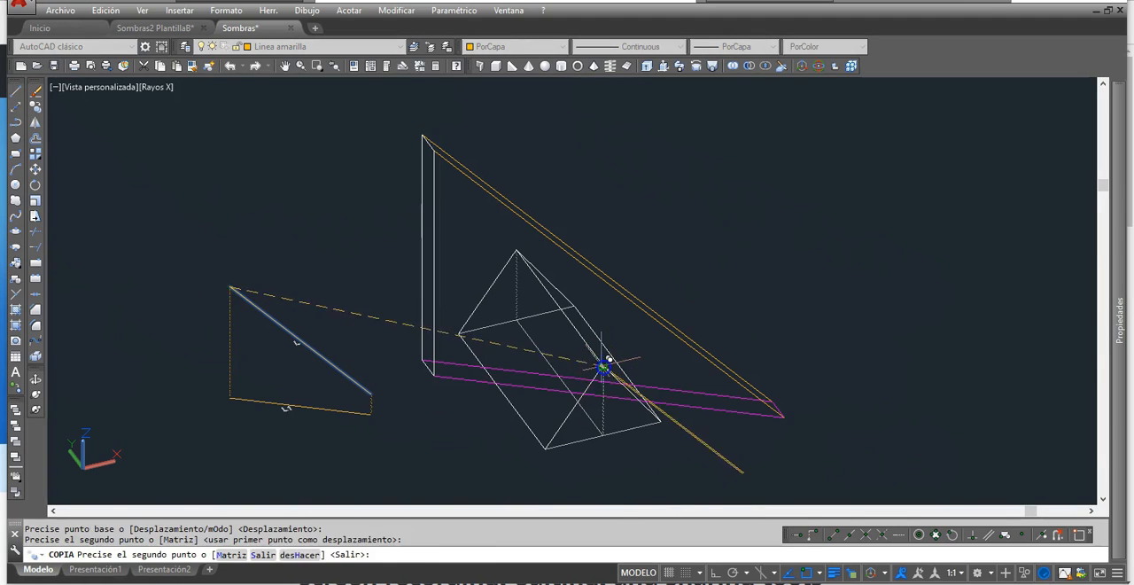
key(Return)
- Copy the ray projection L1 to the foot of the dotted height line in the prism's front triangle
key(Return)
click(245, 401)
key(Return)
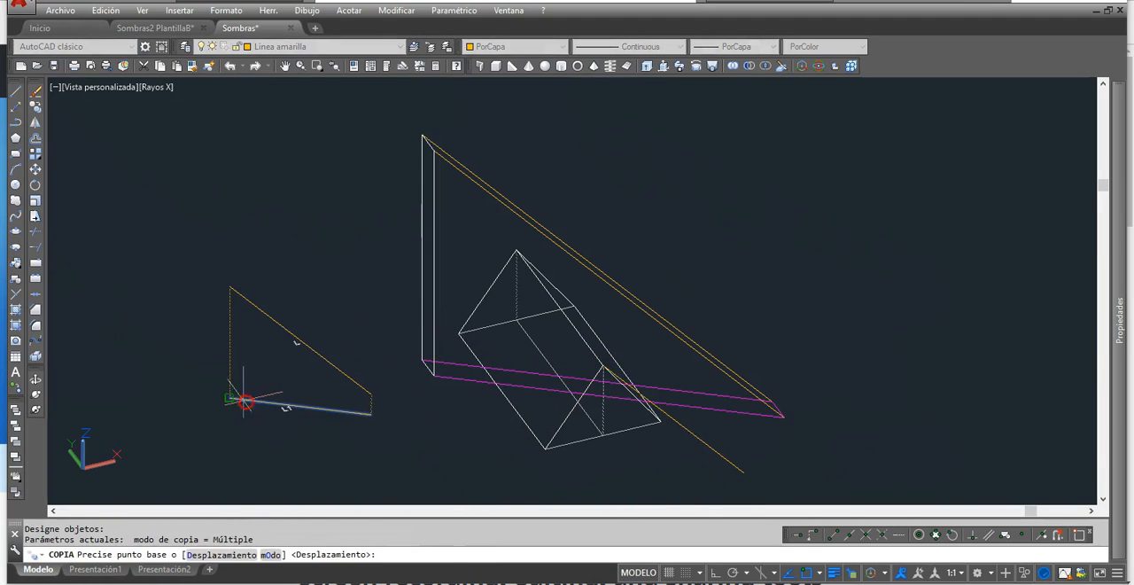
click(245, 401)
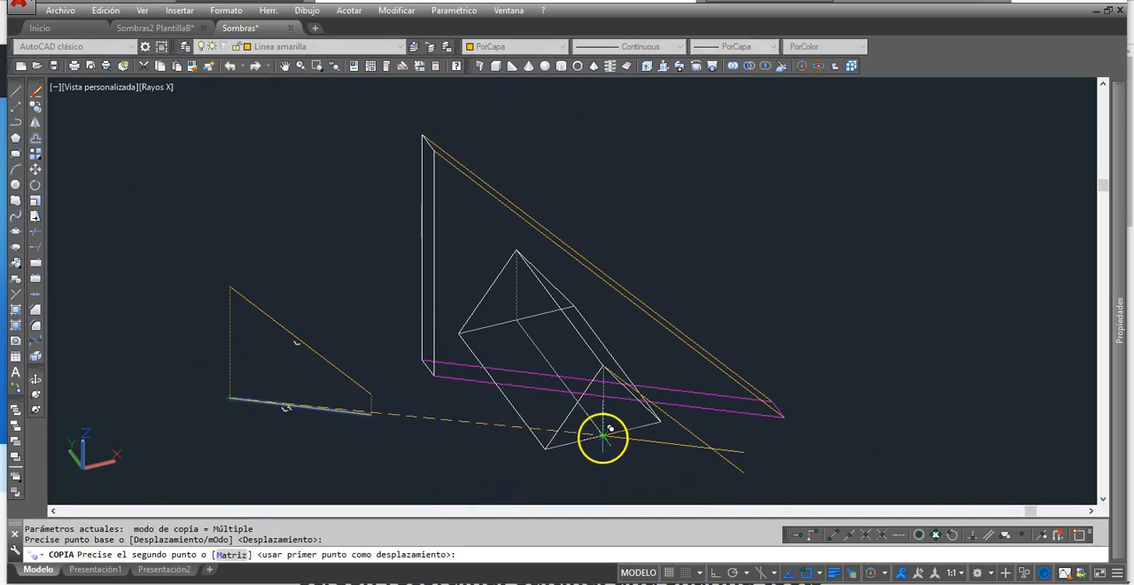
click(603, 434)
right_click(615, 436)
- Trim the prism's copied ray and ground projection to their intersection, using Fillet with radius 0
middle_drag(652, 436, 592, 368)
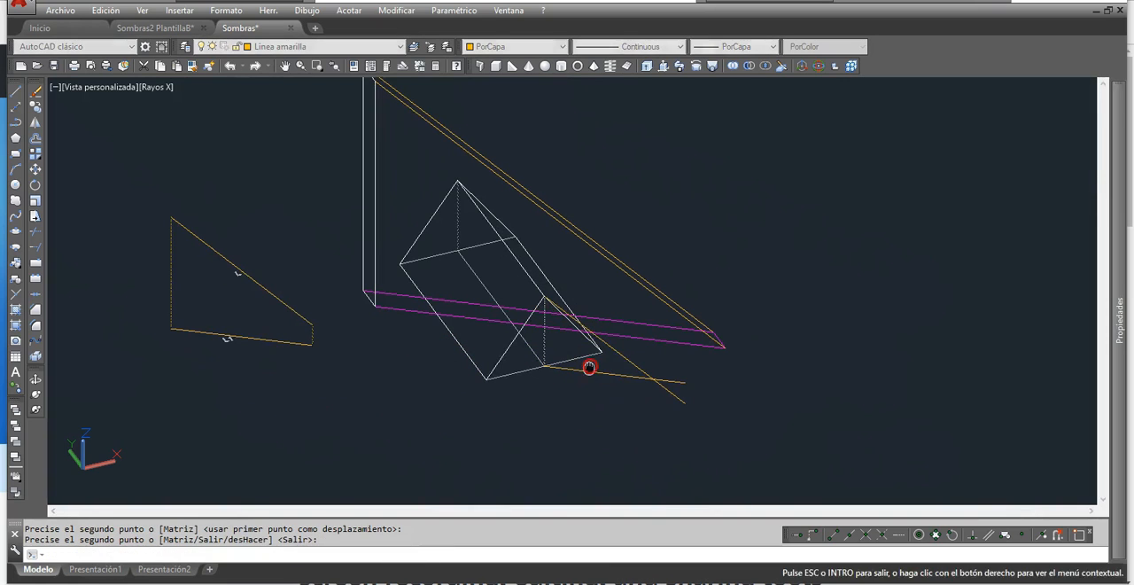
click(36, 326)
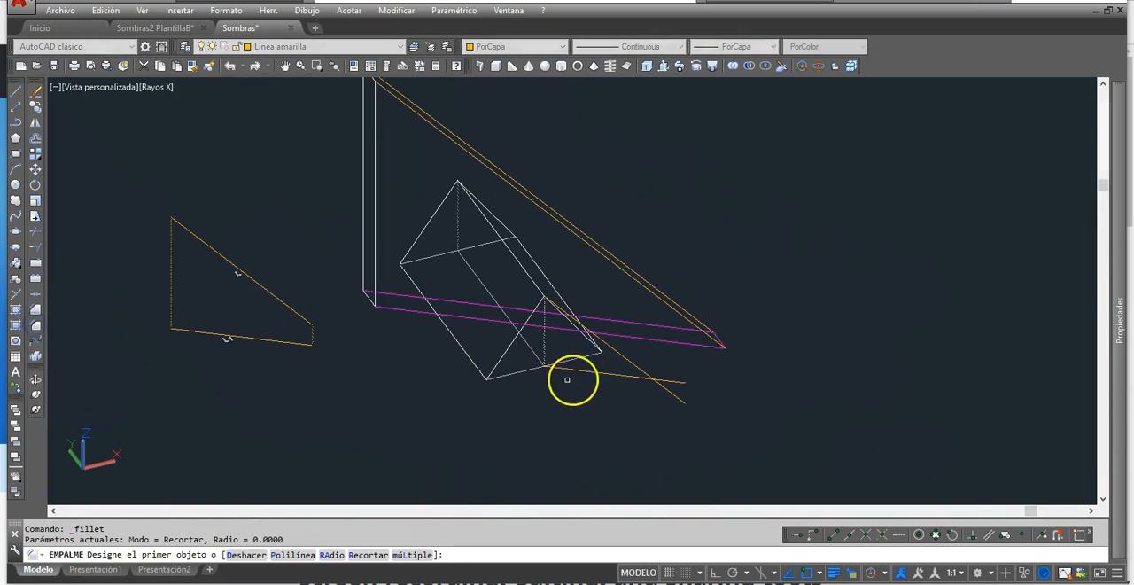
click(589, 371)
click(623, 359)
- Draw lines from both base corners of the prism's front triangle to the apex's shadow point
middle_drag(697, 390, 700, 397)
scroll(668, 387, up, 2)
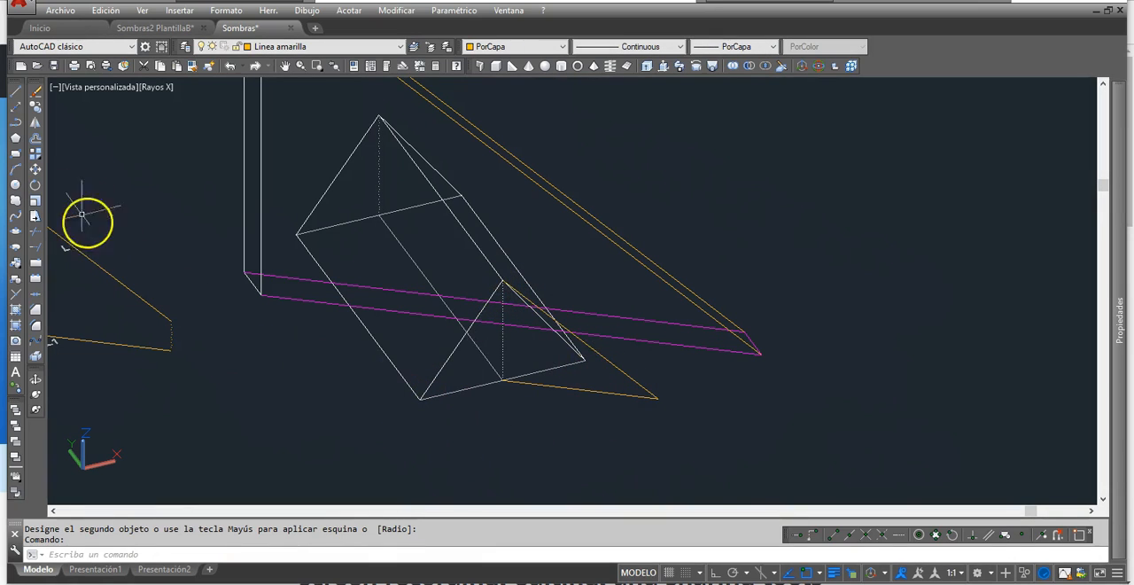
click(14, 92)
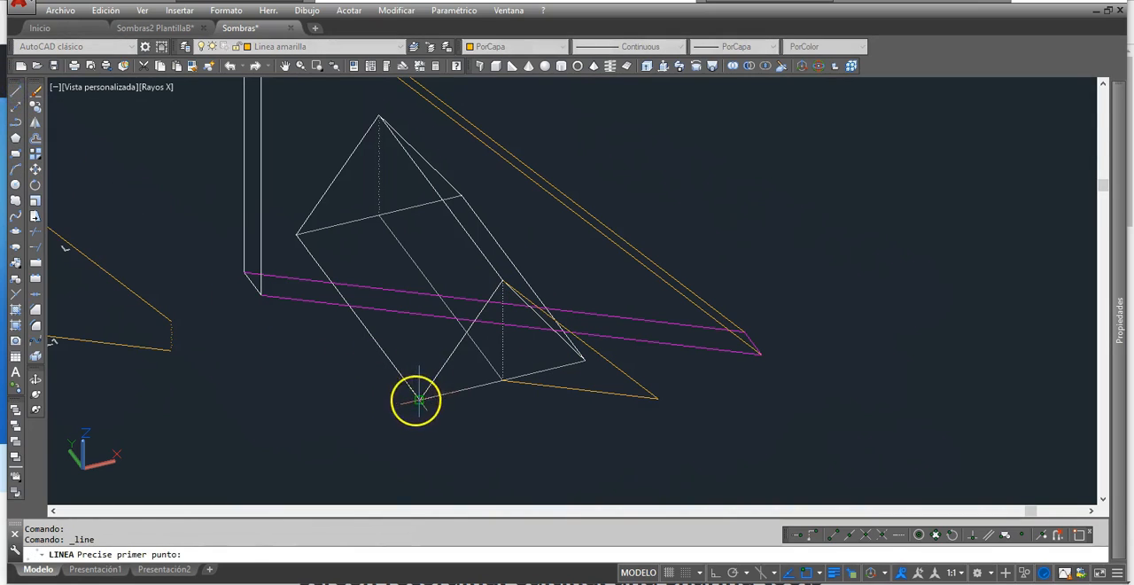
click(420, 399)
click(657, 397)
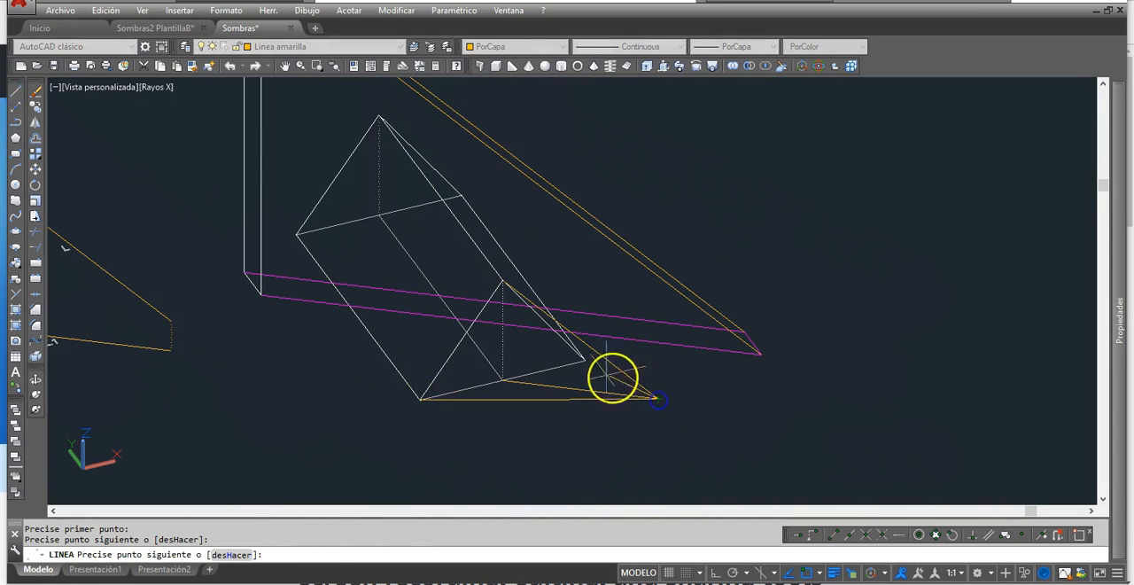
click(584, 359)
right_click(618, 372)
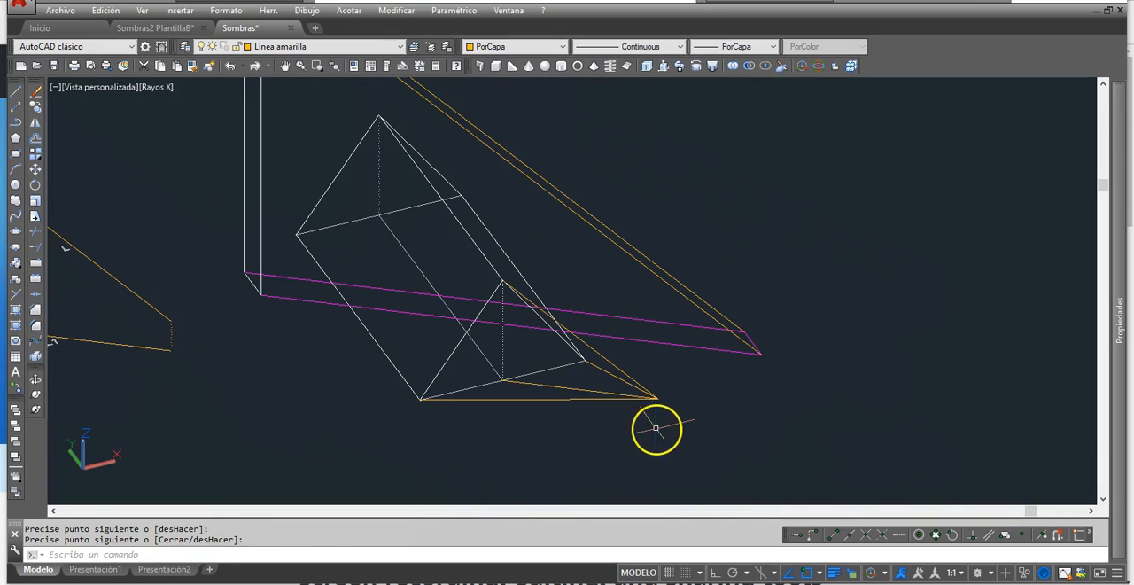
- Change the two shadow lines of the prism's front triangle to magenta
click(588, 399)
click(600, 368)
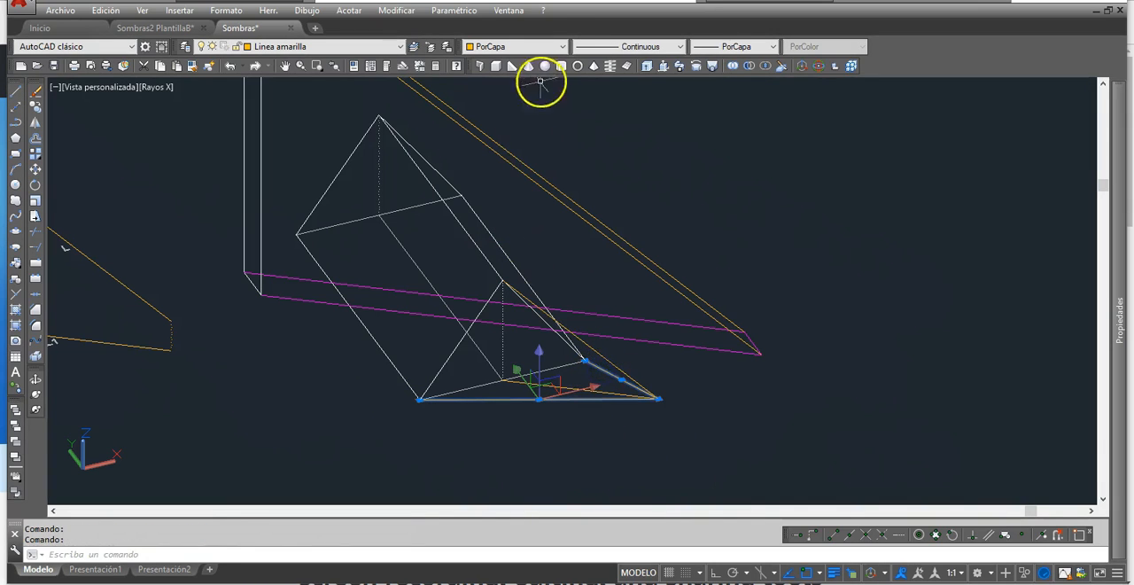
click(564, 46)
click(497, 140)
key(Escape)
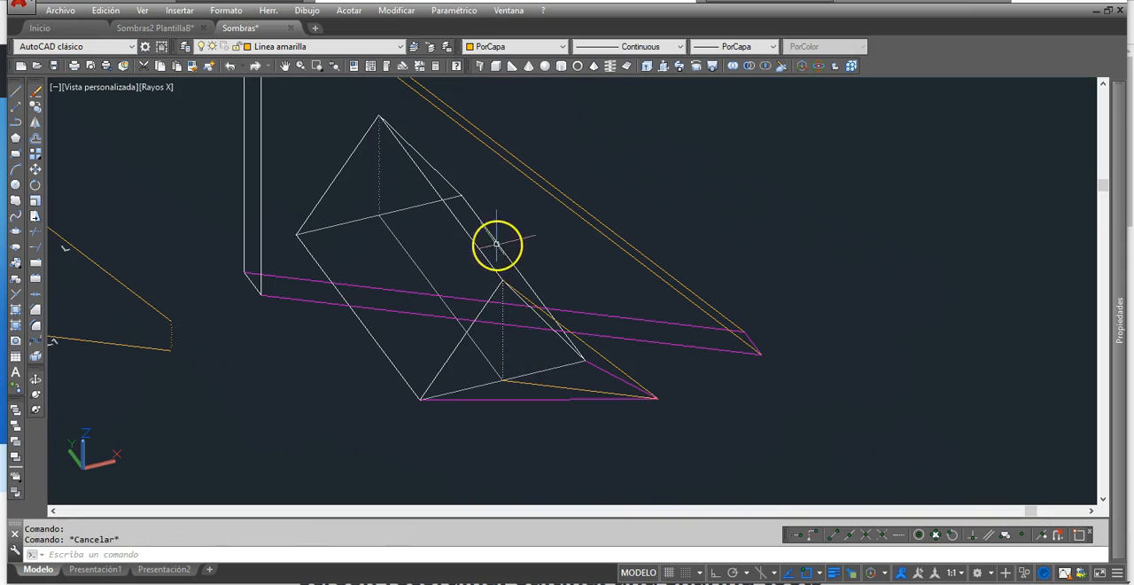
- Examine the prism along the light ray direction and select its shadow-casting edges: one front slope, the ridge and the opposite rear slope
shift+middle_drag(529, 351, 504, 345)
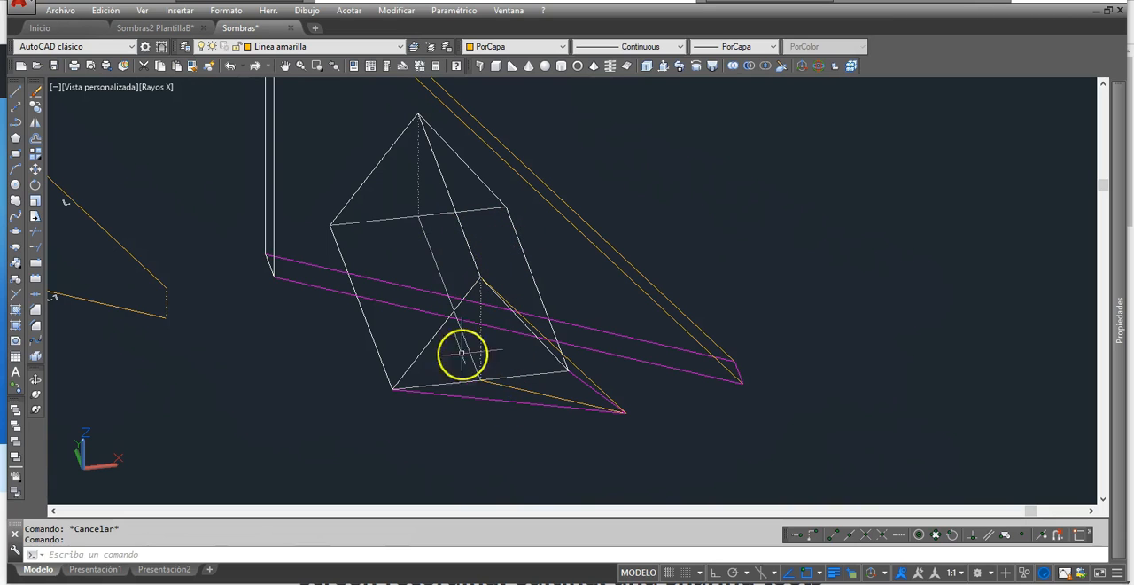
middle_drag(470, 343, 485, 346)
shift+middle_drag(421, 358, 641, 370)
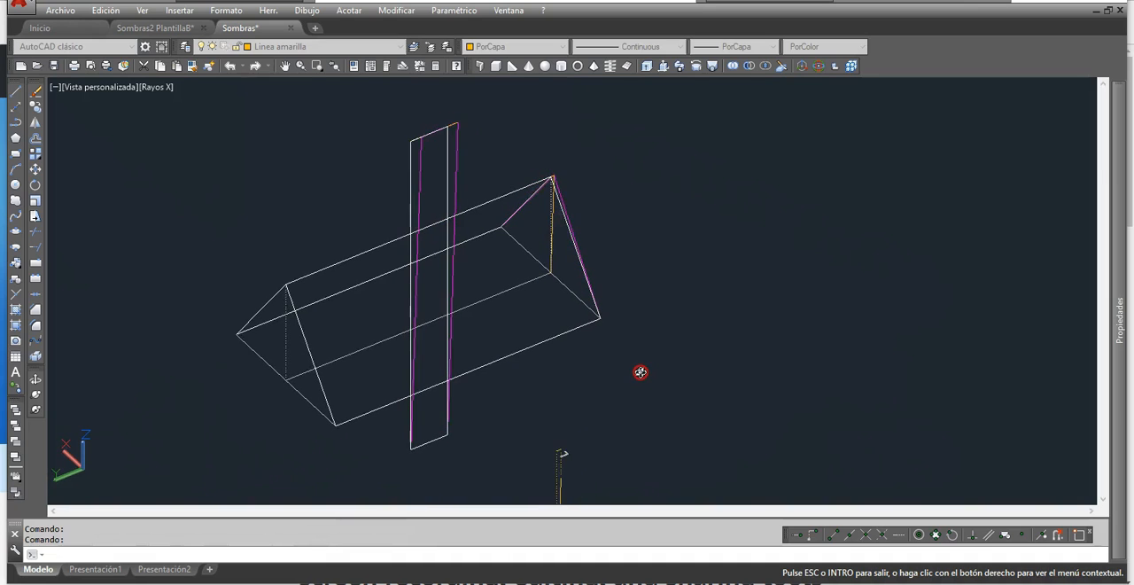
shift+middle_drag(643, 372, 642, 372)
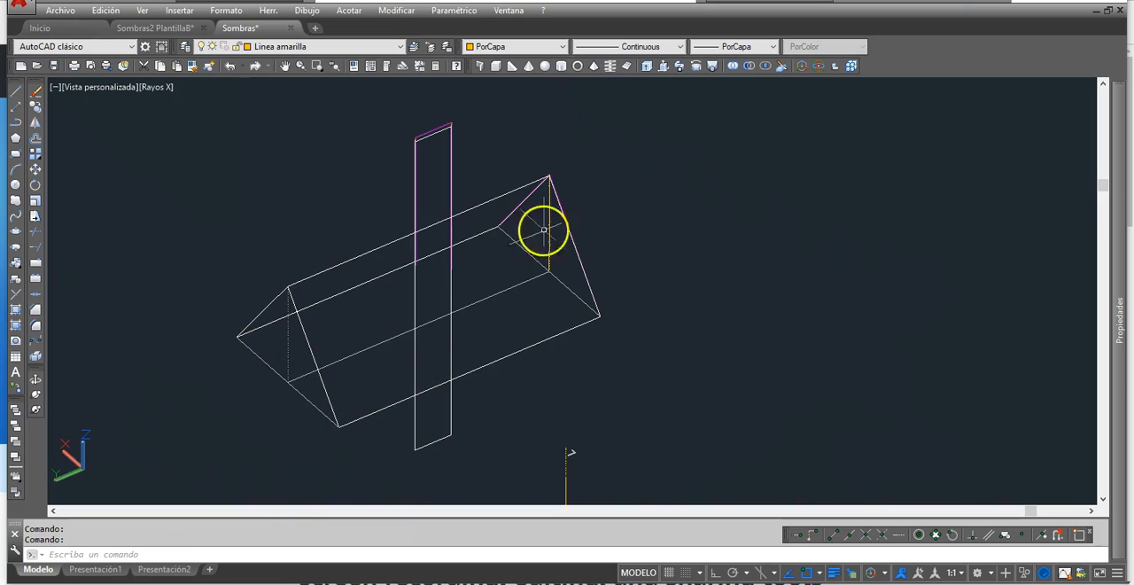
shift+middle_drag(535, 323, 326, 308)
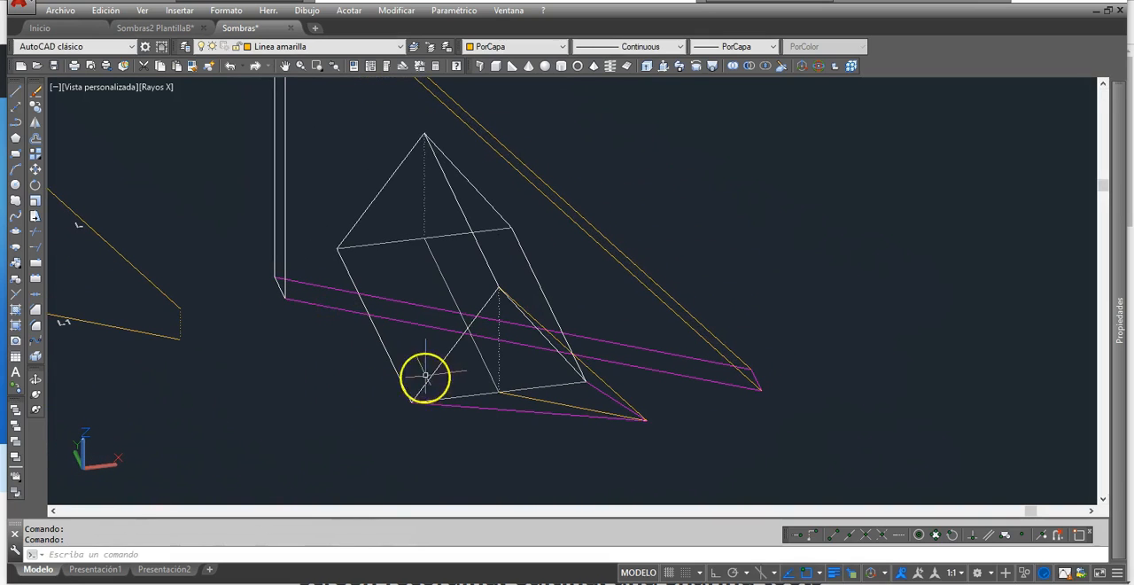
click(490, 300)
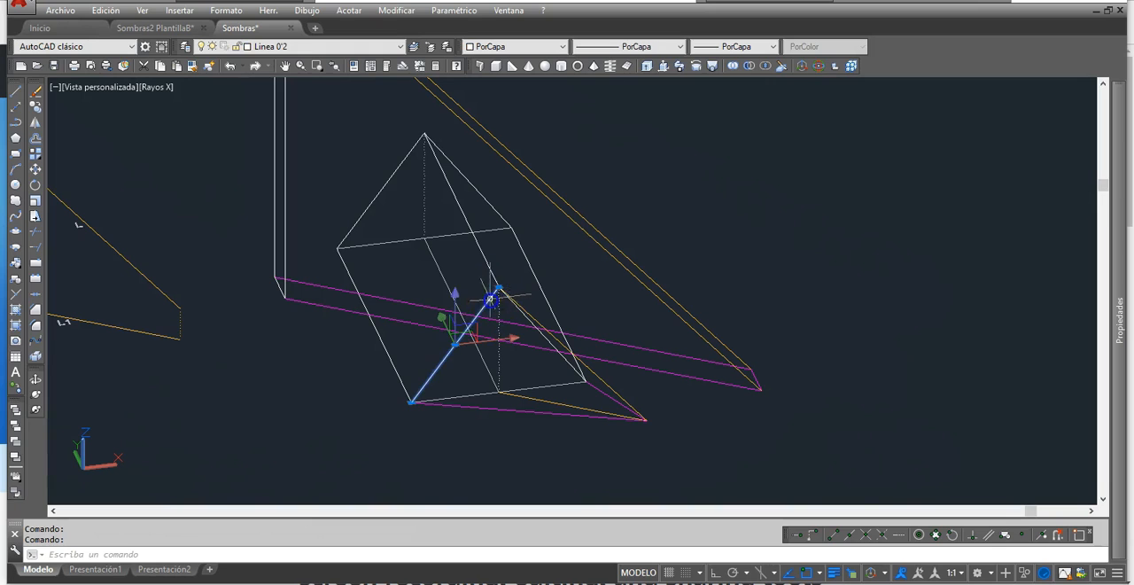
click(490, 264)
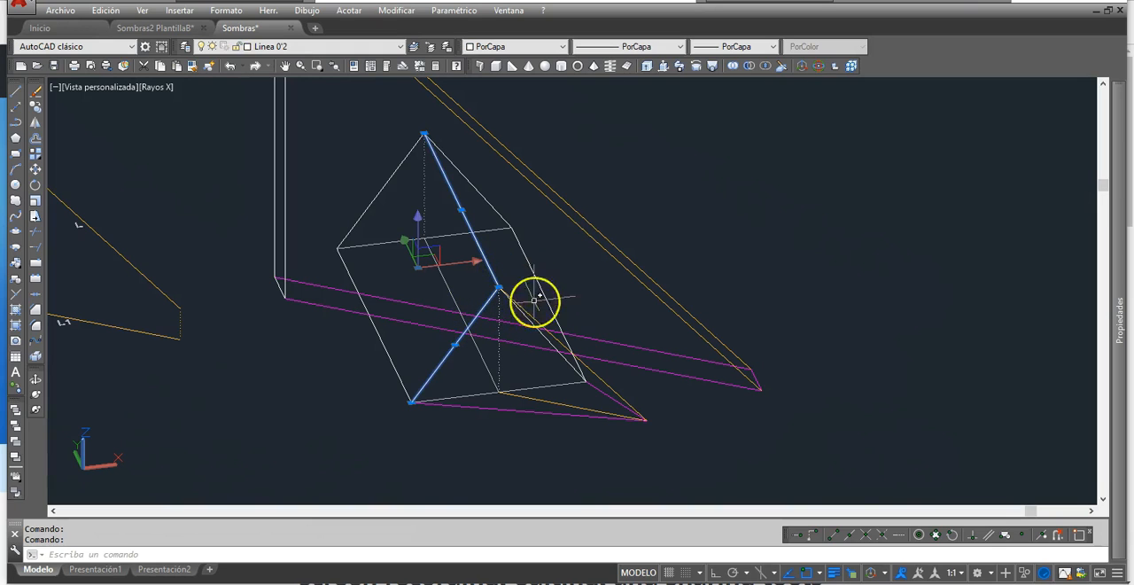
click(486, 195)
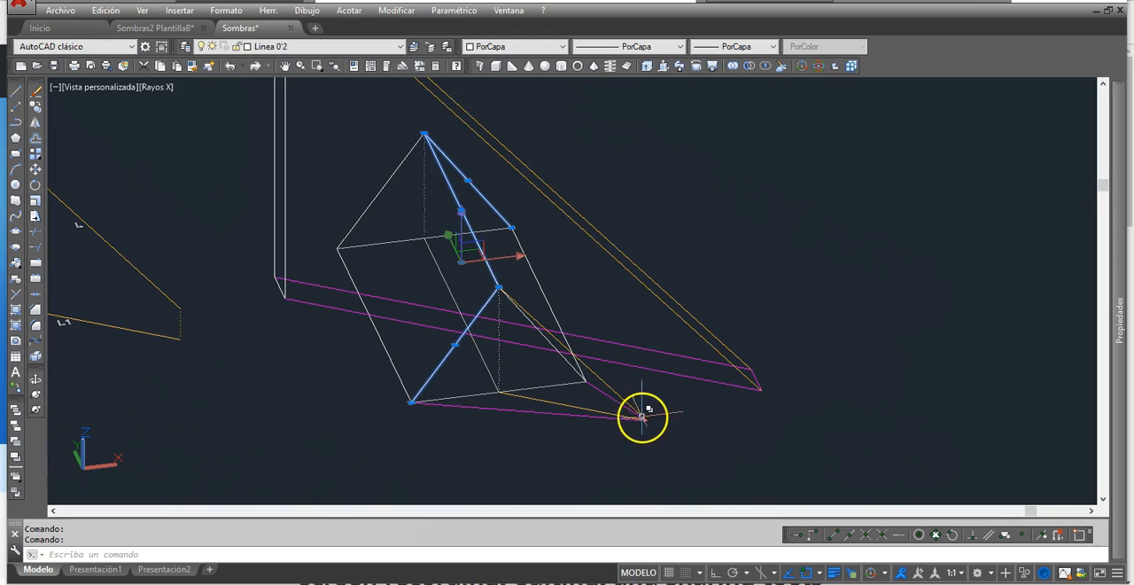
click(429, 138)
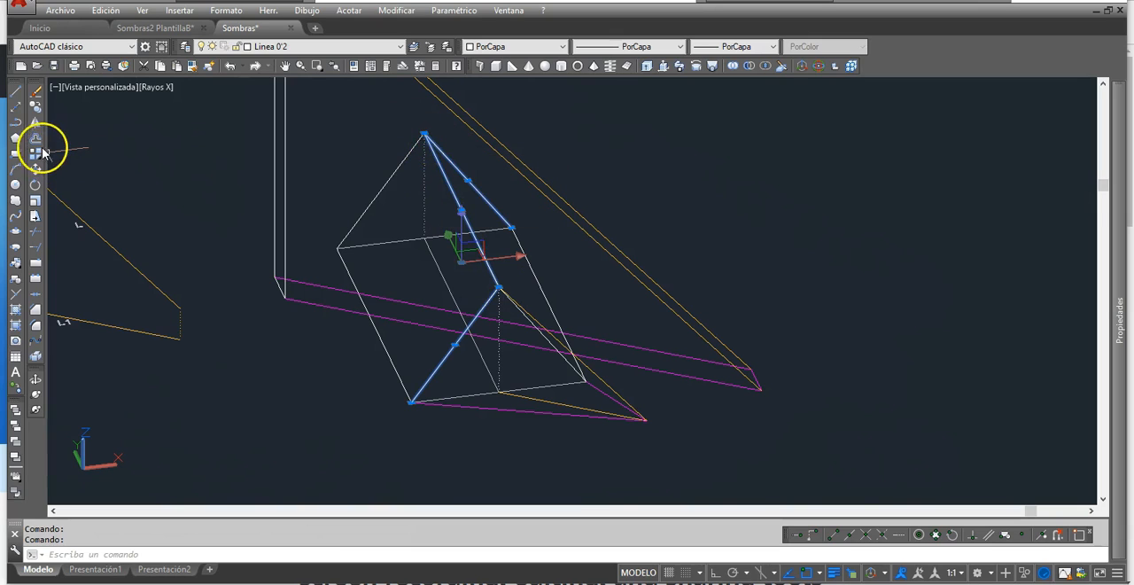
click(35, 107)
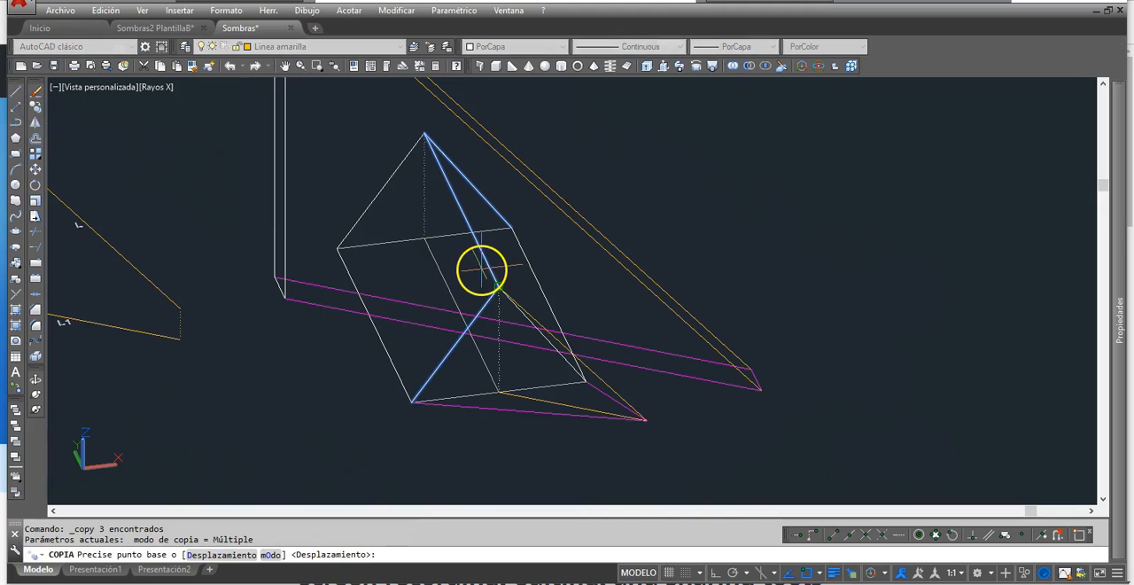
key(Escape)
key(Escape)
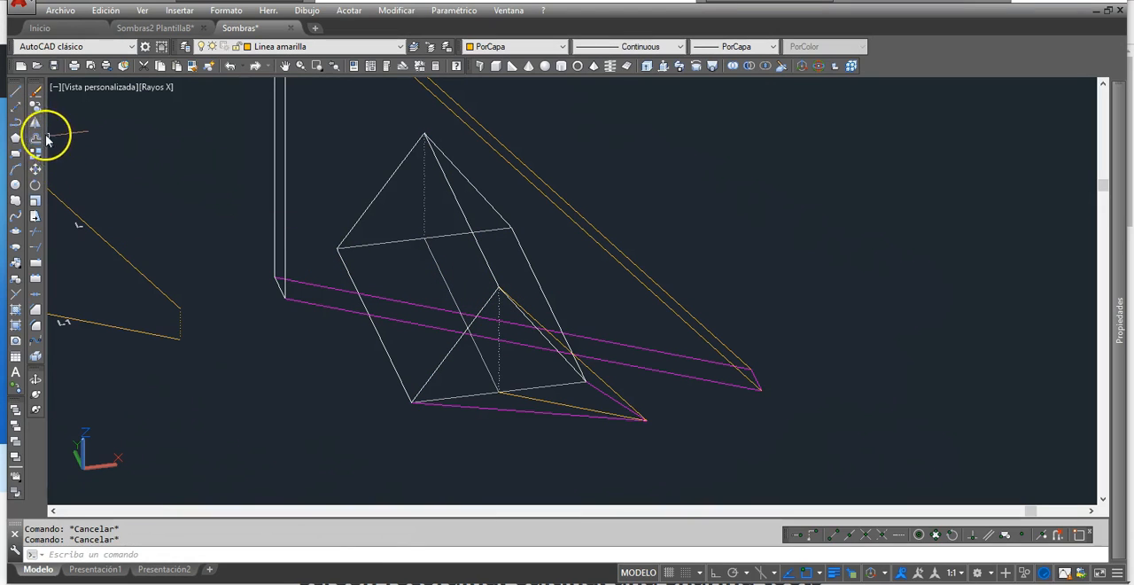
- Copy the prism's ridge from the front apex to the apex's shadow point and change the copy to magenta
click(35, 108)
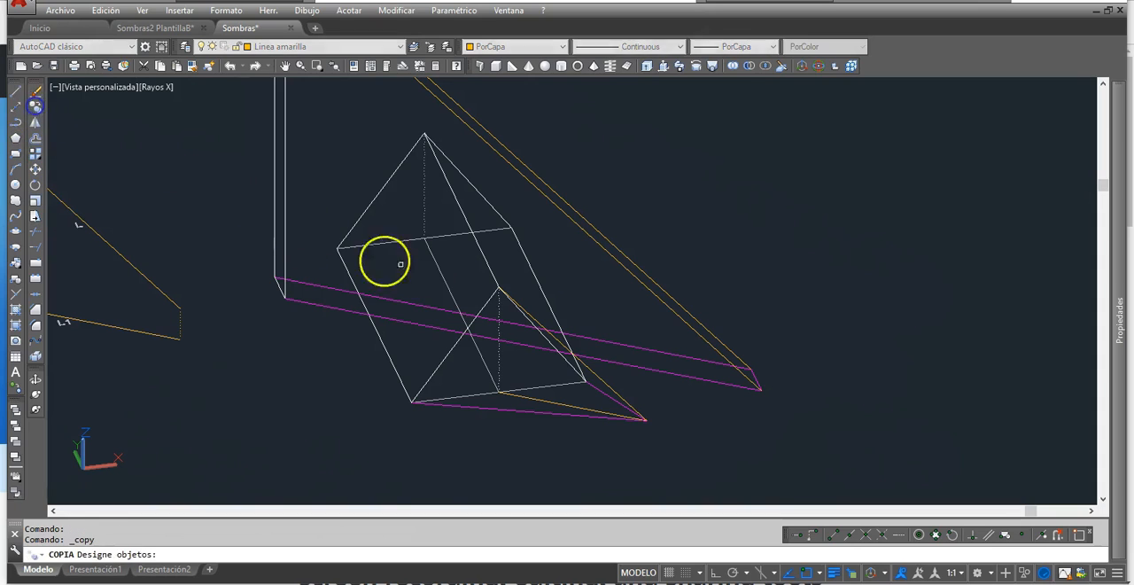
click(482, 254)
key(Return)
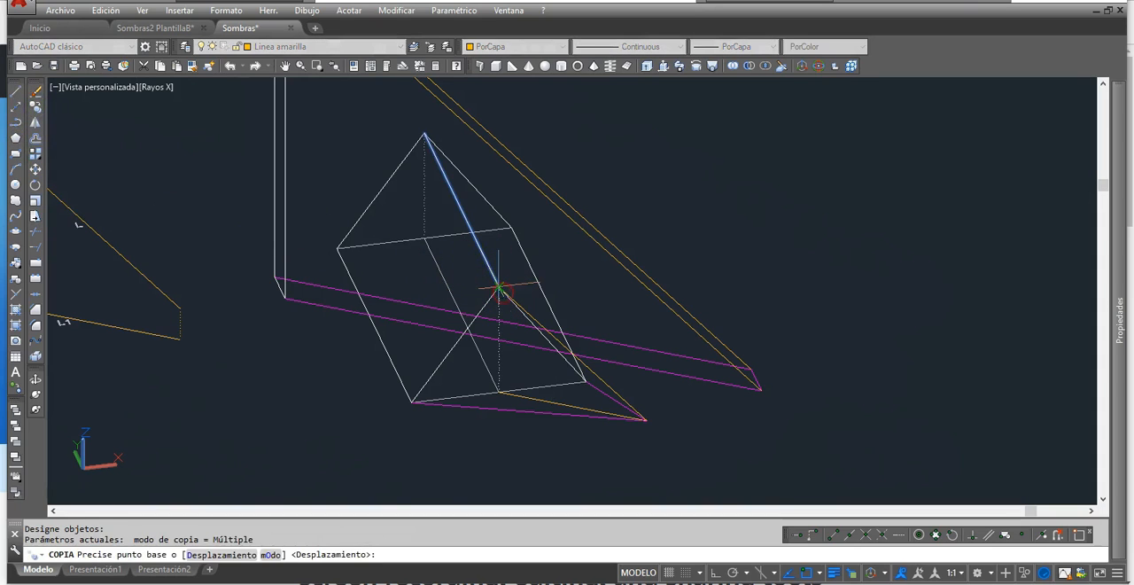
click(499, 287)
click(648, 418)
key(Return)
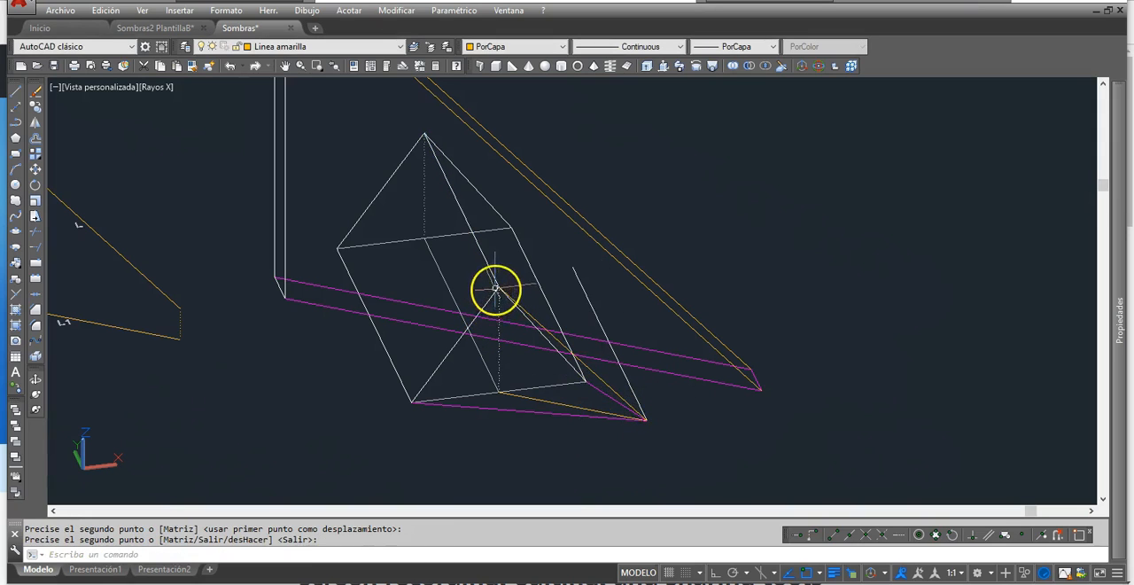
key(Return)
click(634, 391)
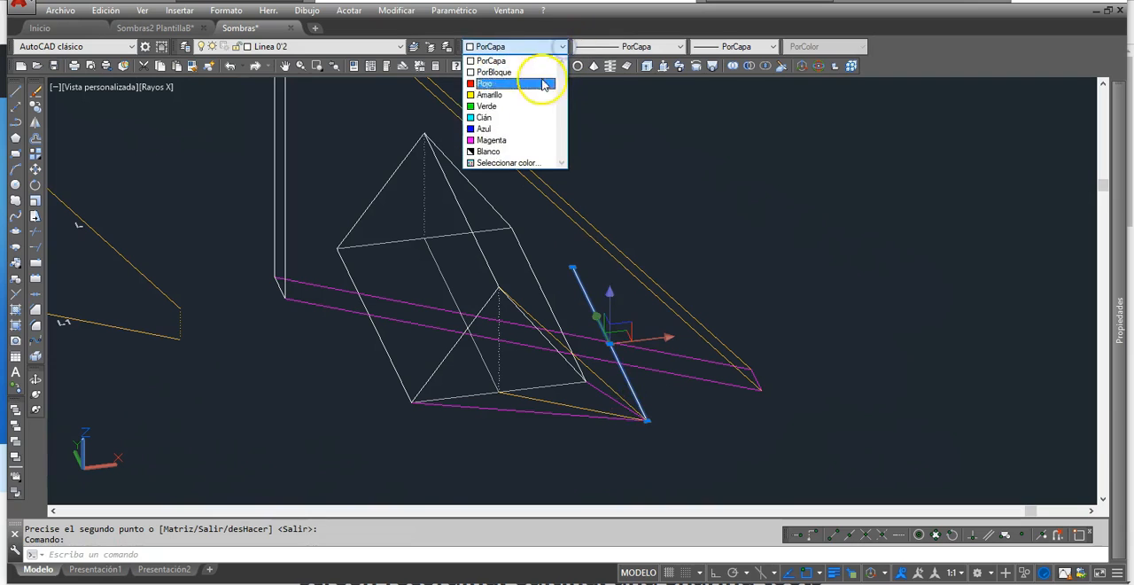
click(524, 142)
key(Escape)
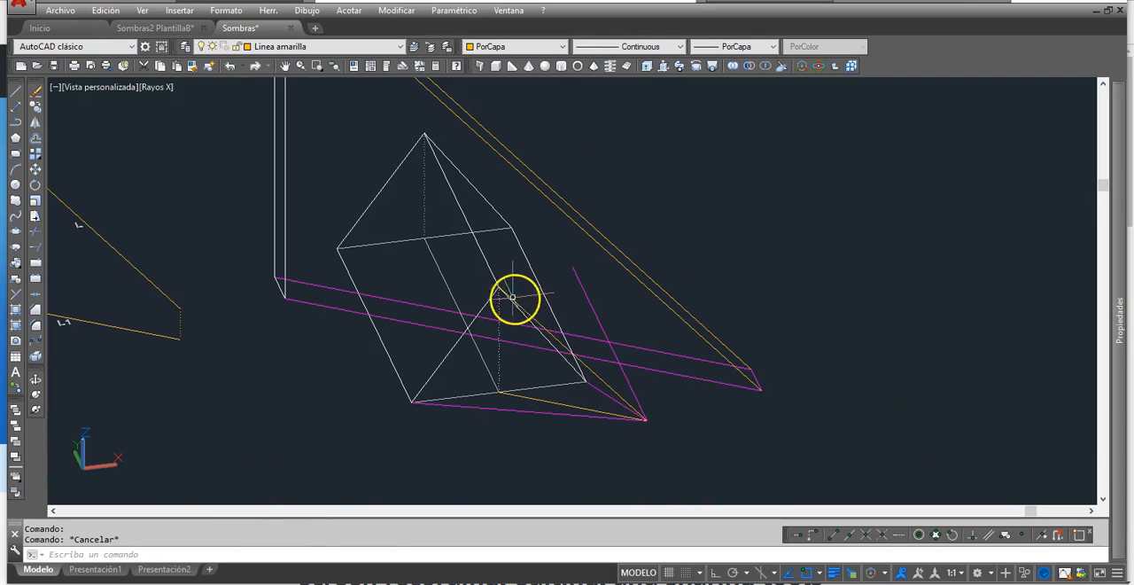
- Delete the magenta line joining the front triangle's base corner nearest the apex's shadow point to that shadow point
click(597, 389)
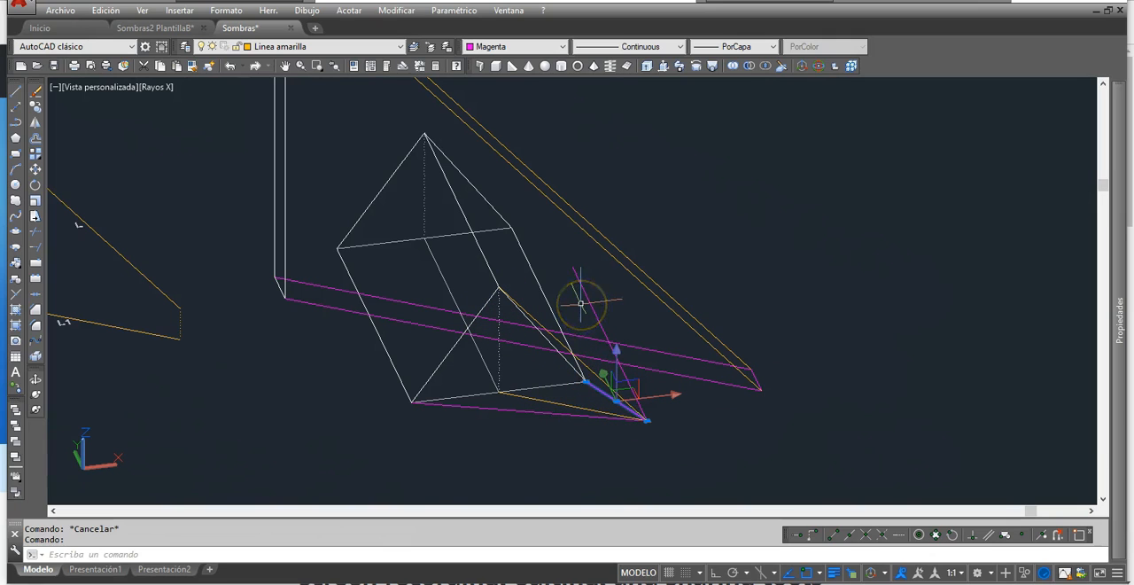
click(602, 388)
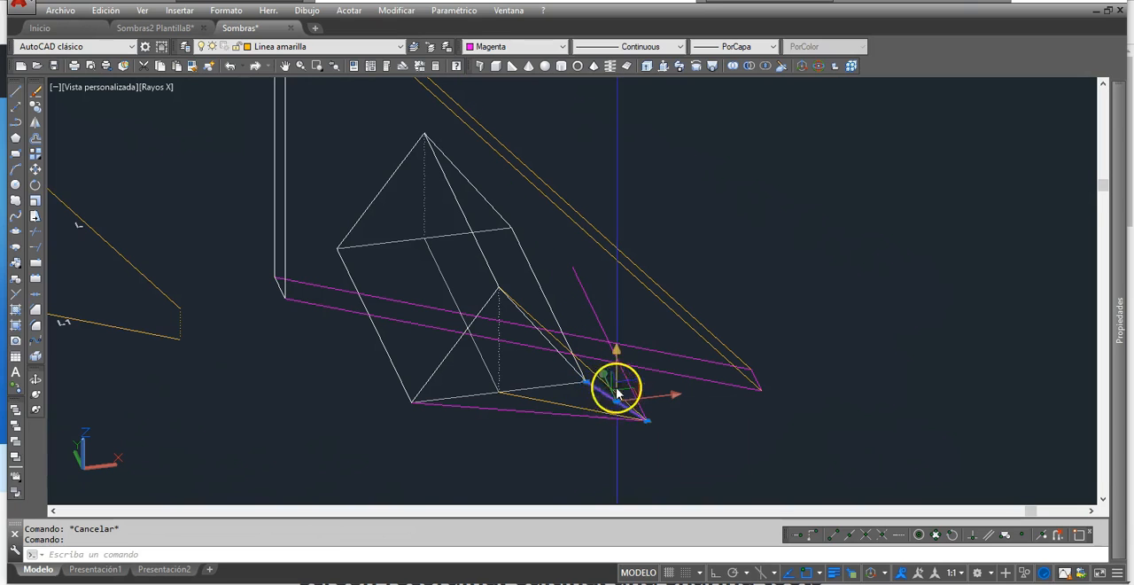
key(Delete)
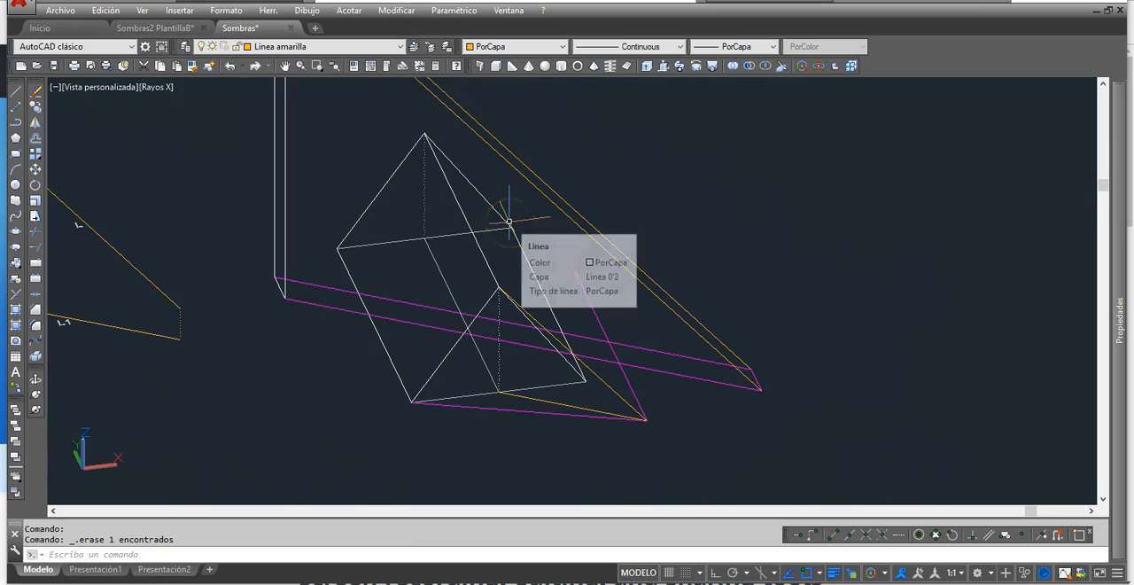
- Draw a line from the prism's rear base corner to the rear end of the ridge shadow and change it to magenta
click(15, 93)
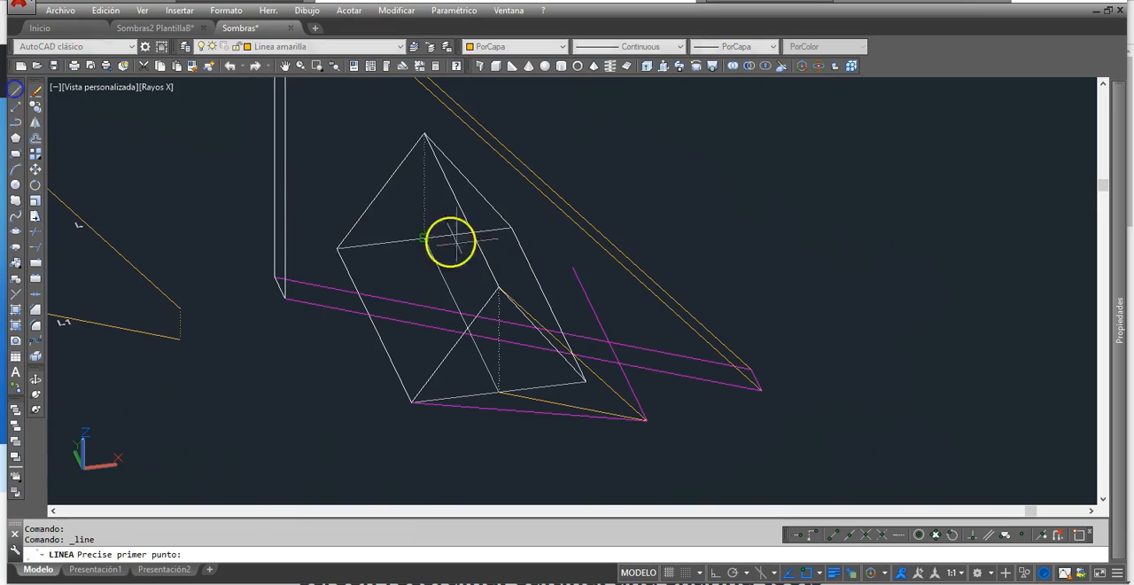
click(511, 228)
click(566, 259)
key(Return)
click(563, 261)
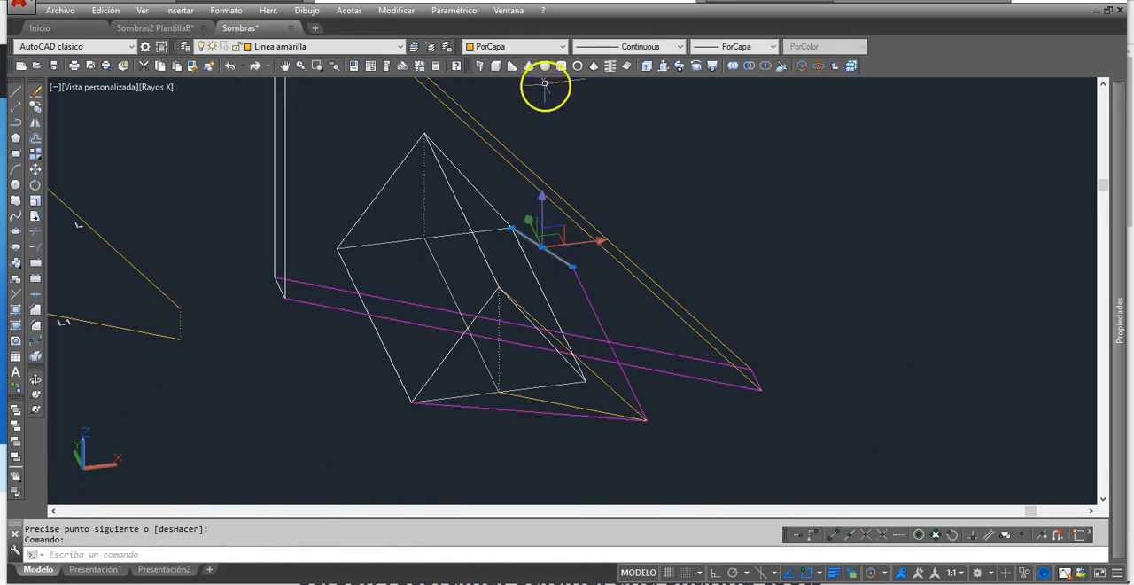
click(560, 46)
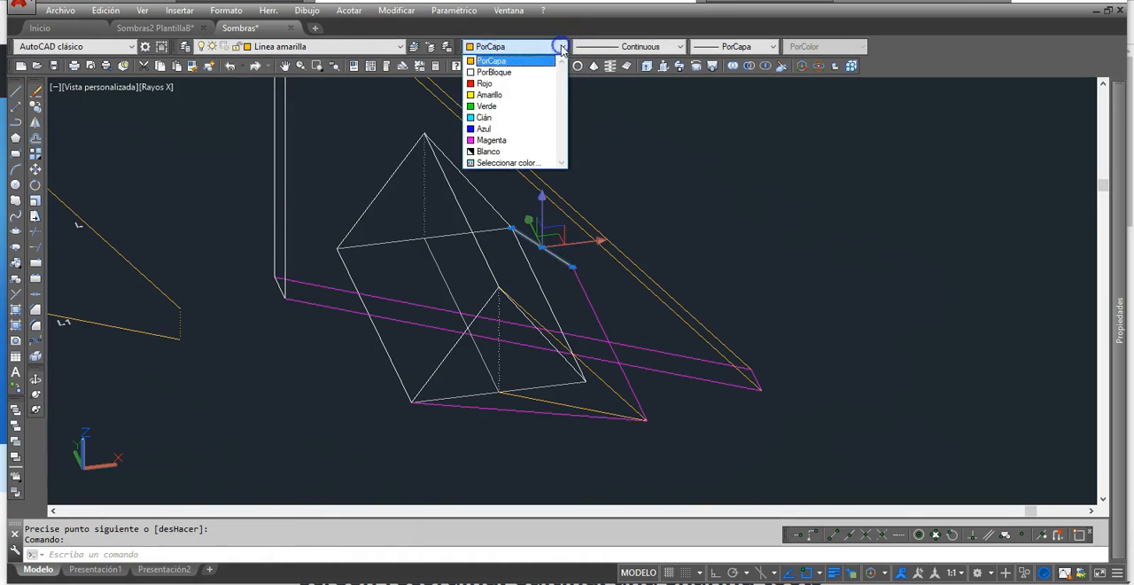
click(514, 139)
key(Escape)
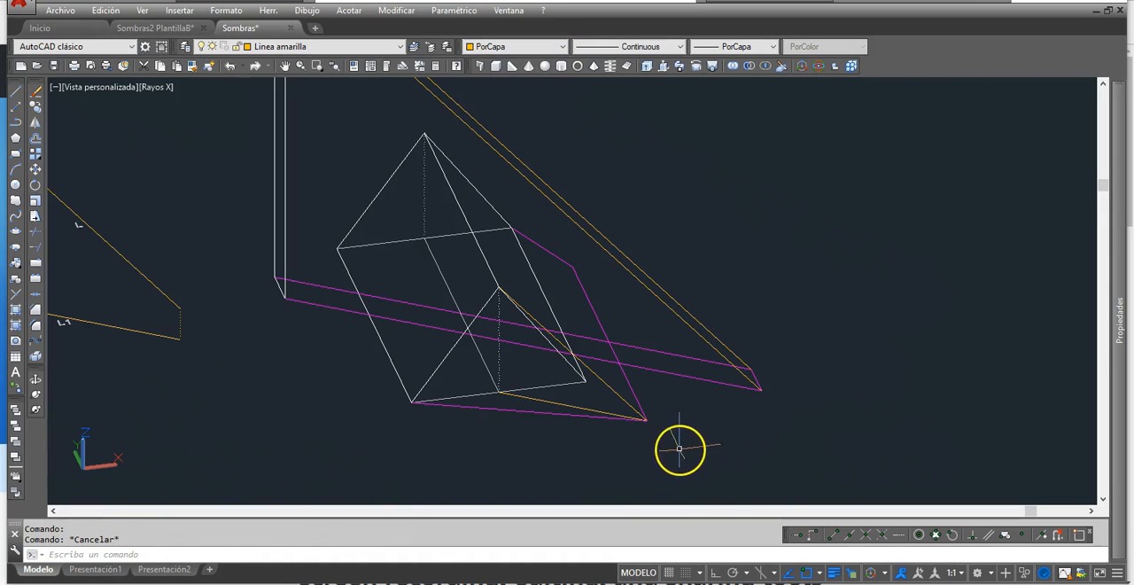
- Examine the prism and rectangle ground shadows and where their outlines cross
mouse_move(492, 451)
shift+middle_down()
mouse_move(514, 438)
mouse_move(484, 456)
mouse_move(506, 455)
shift+middle_up()
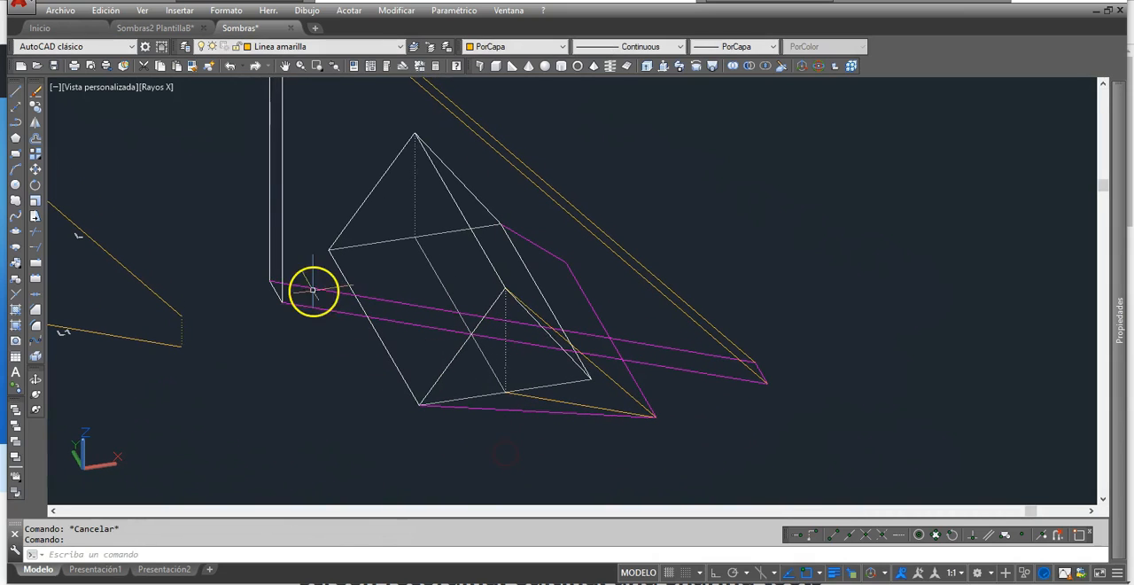
shift+middle_drag(351, 297, 369, 316)
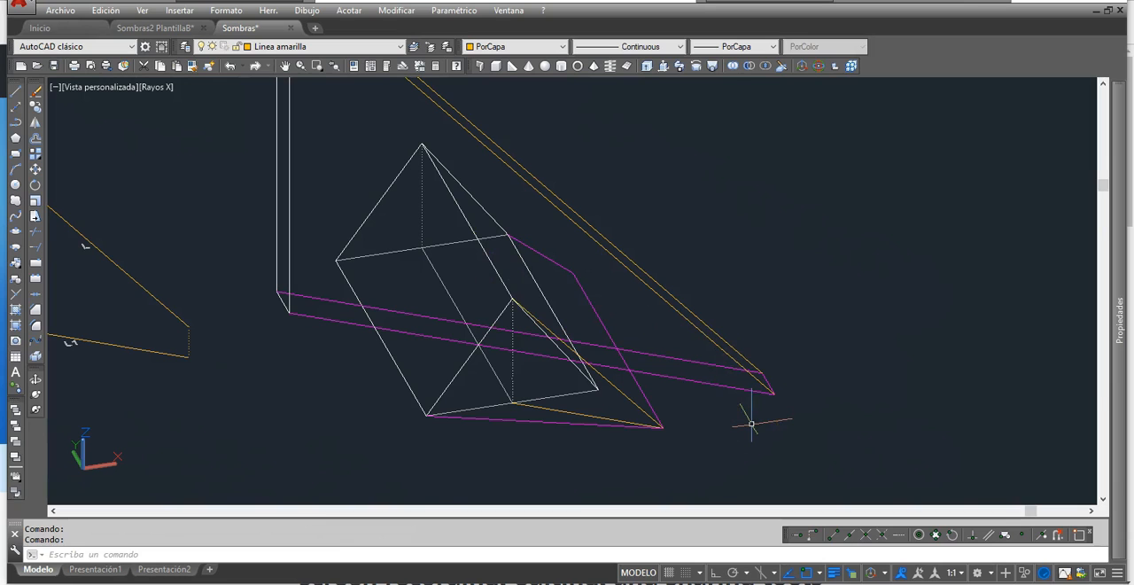
middle_drag(497, 316, 521, 354)
scroll(521, 355, down, 2)
scroll(522, 355, down, 1)
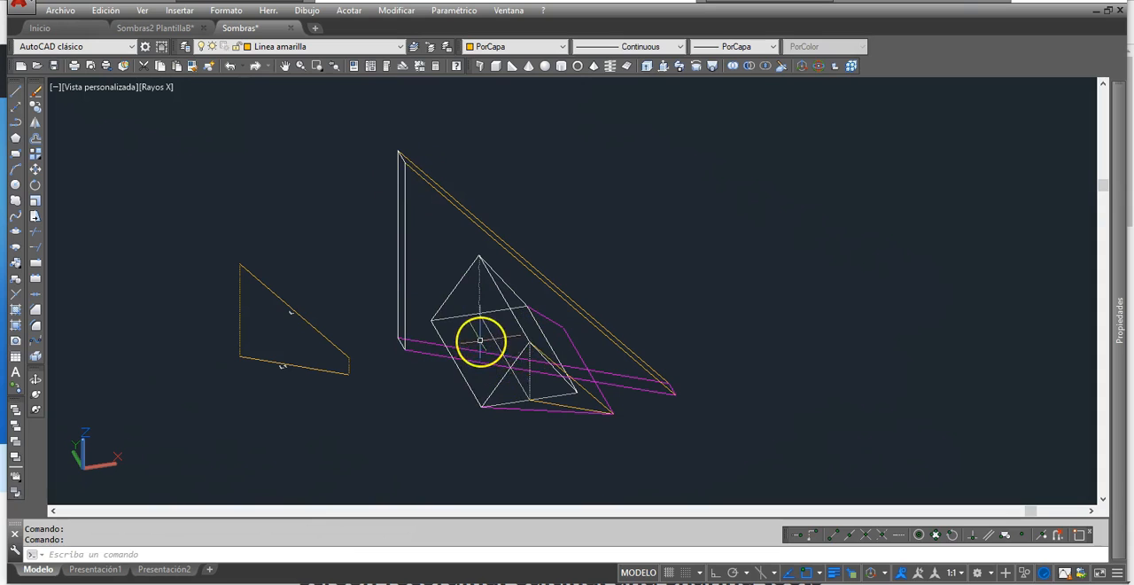
shift+middle_drag(471, 380, 491, 391)
scroll(488, 370, up, 2)
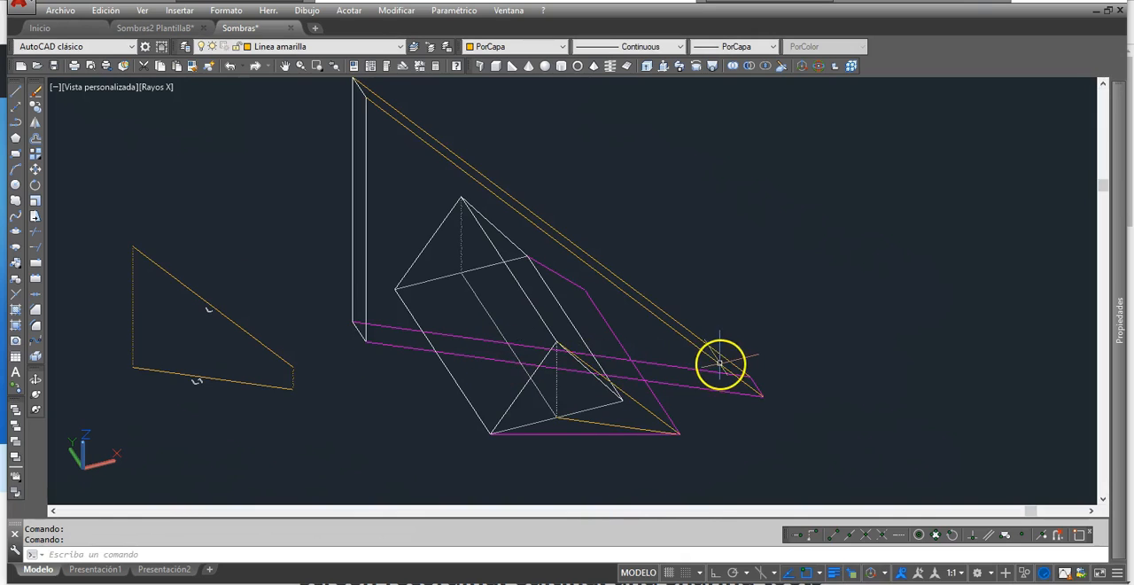
middle_drag(721, 361, 679, 370)
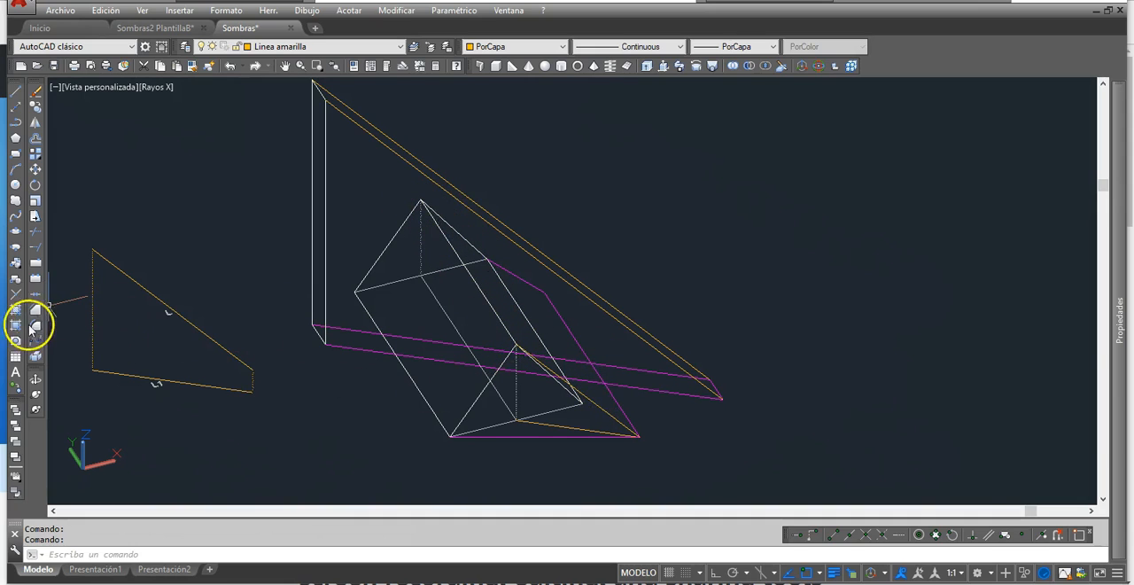
- Place a point where the ridge shadow crosses the rectangle's near shadow line and copy the near light ray from its ground end to it
click(15, 295)
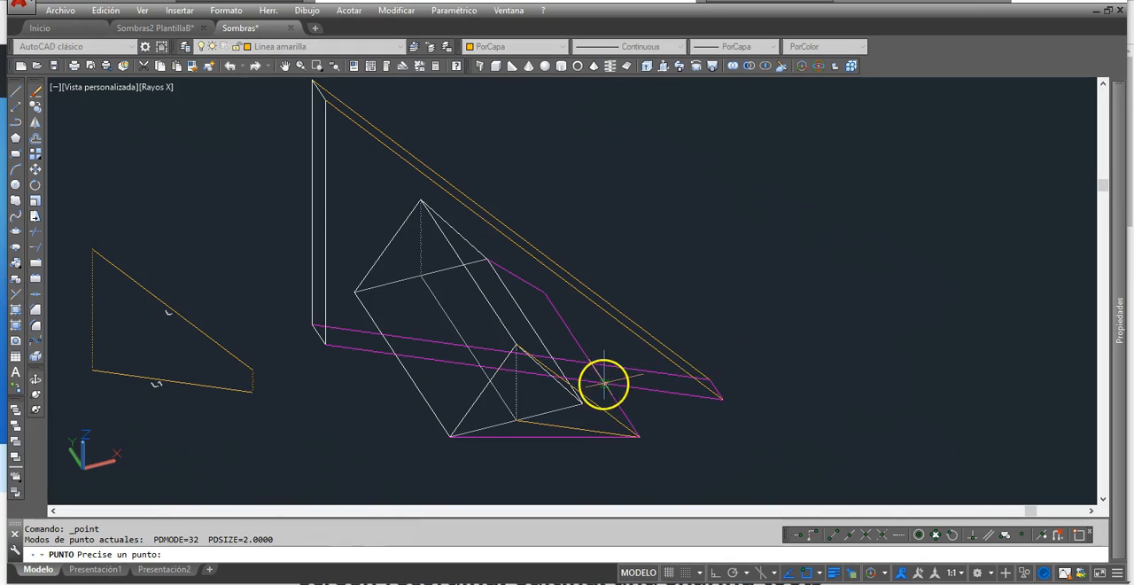
click(486, 299)
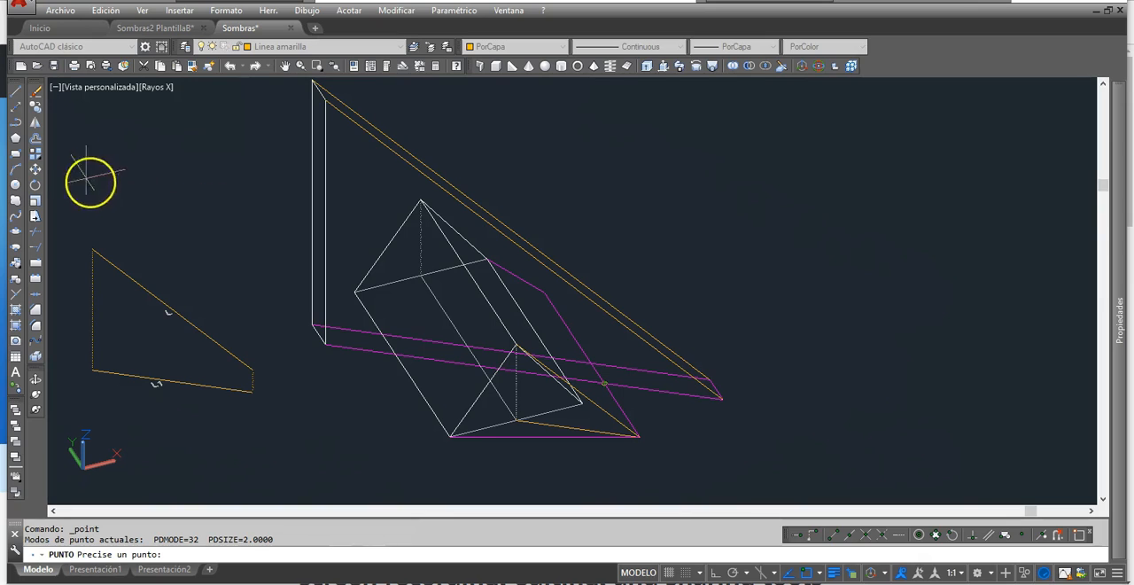
click(35, 105)
click(617, 319)
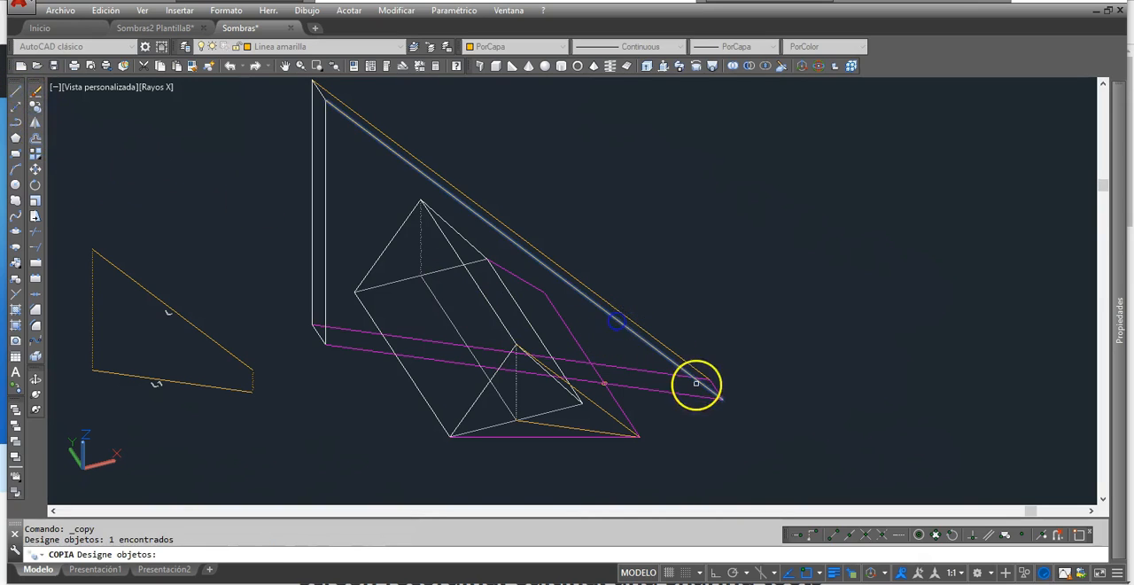
key(Return)
click(725, 402)
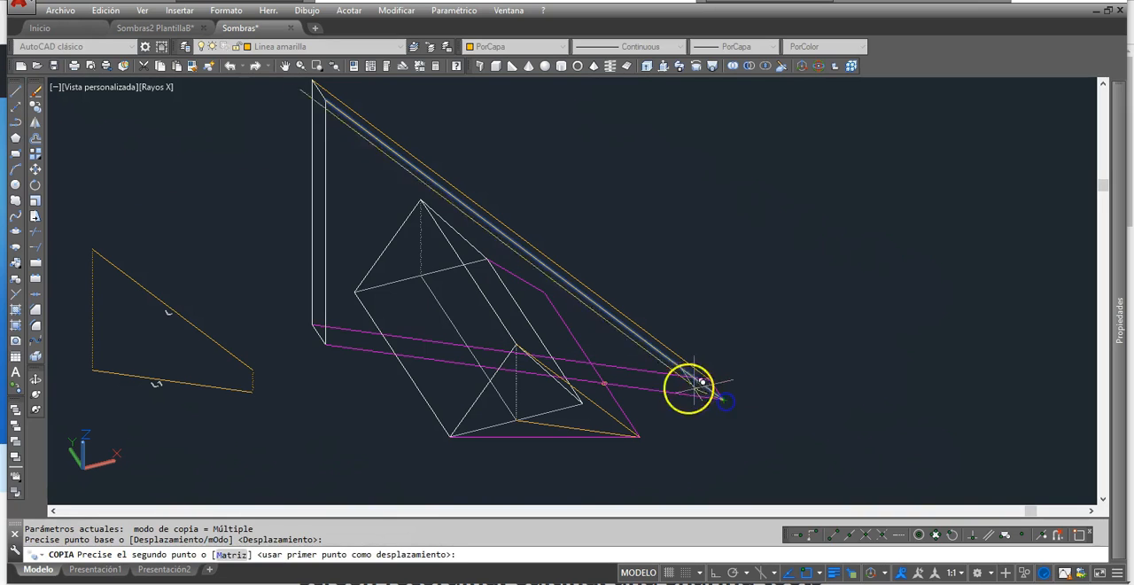
click(606, 381)
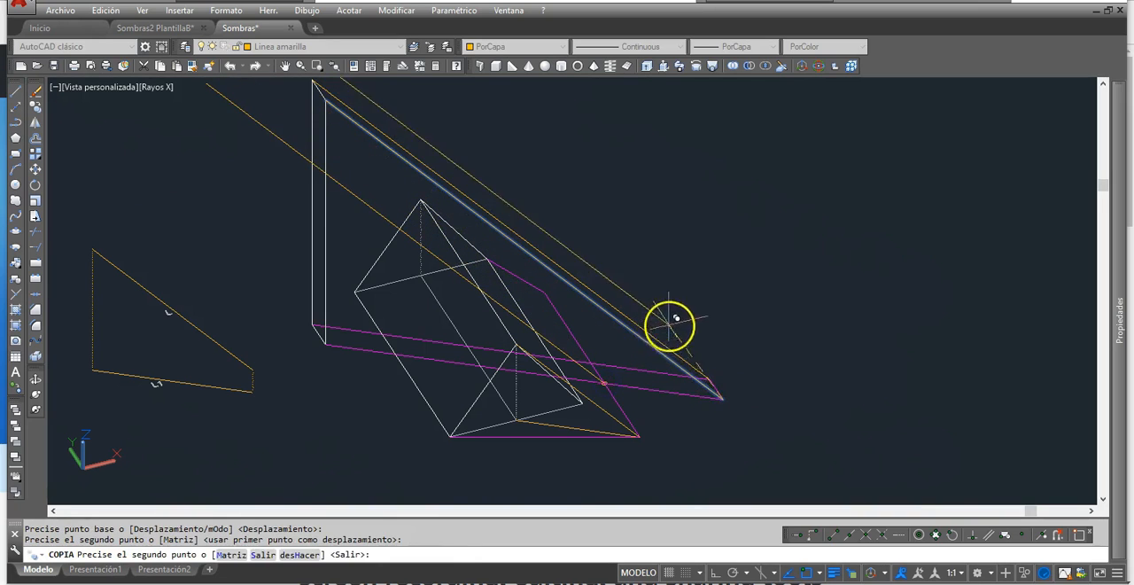
key(Escape)
key(Escape)
- Place points where the copied ray crosses the prism's ridge and the rectangle's near vertical edge
shift+middle_drag(704, 457, 769, 467)
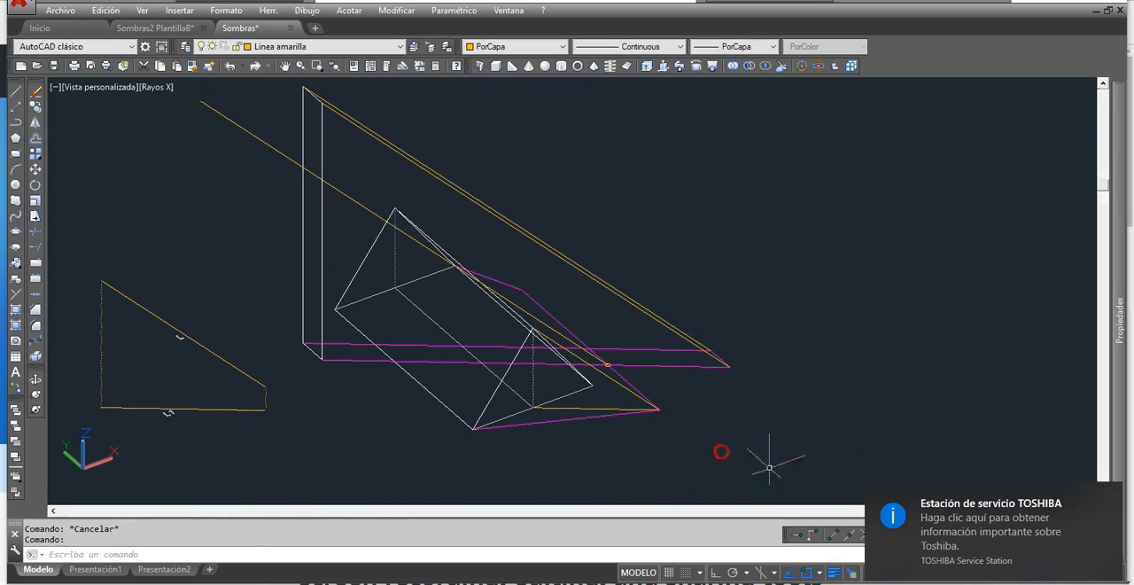
click(1110, 496)
shift+middle_drag(590, 345, 577, 397)
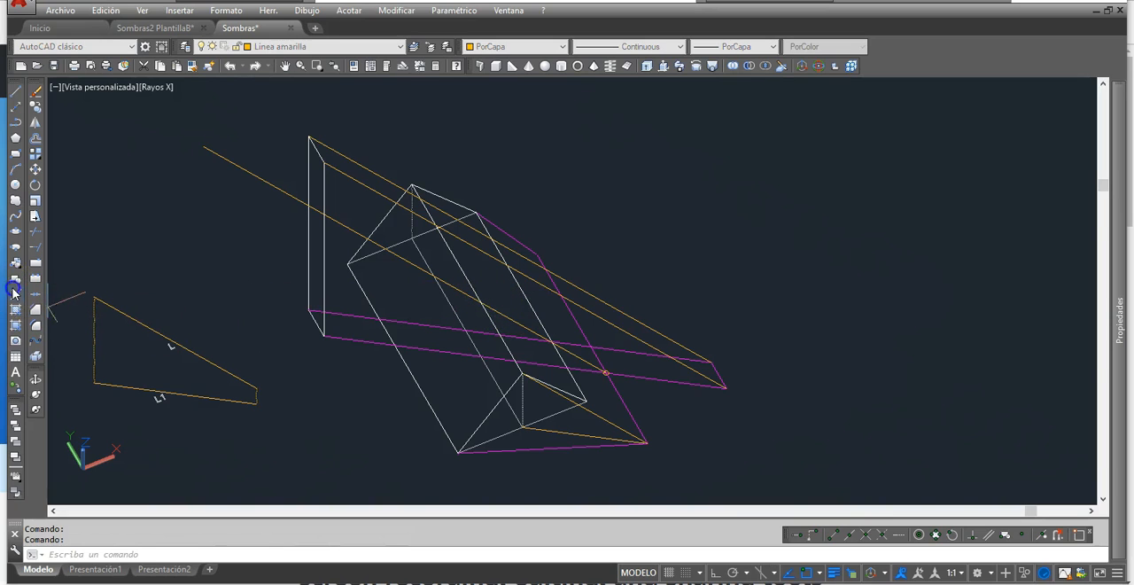
click(14, 293)
click(483, 308)
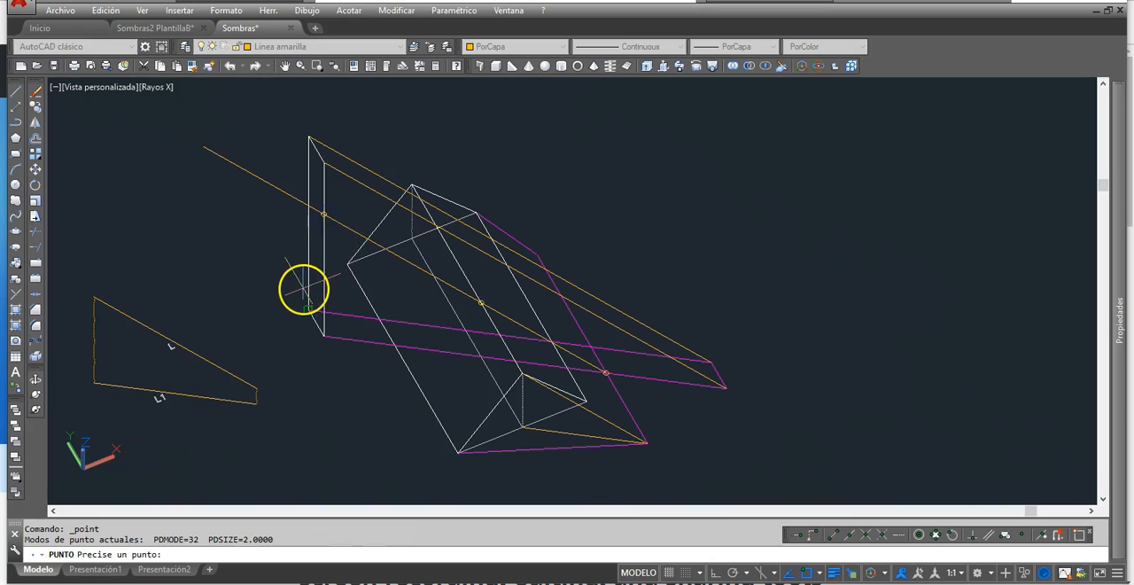
key(Escape)
- Shorten the copied ray by stretching its upper end to the point on the rectangle's near vertical edge
click(360, 234)
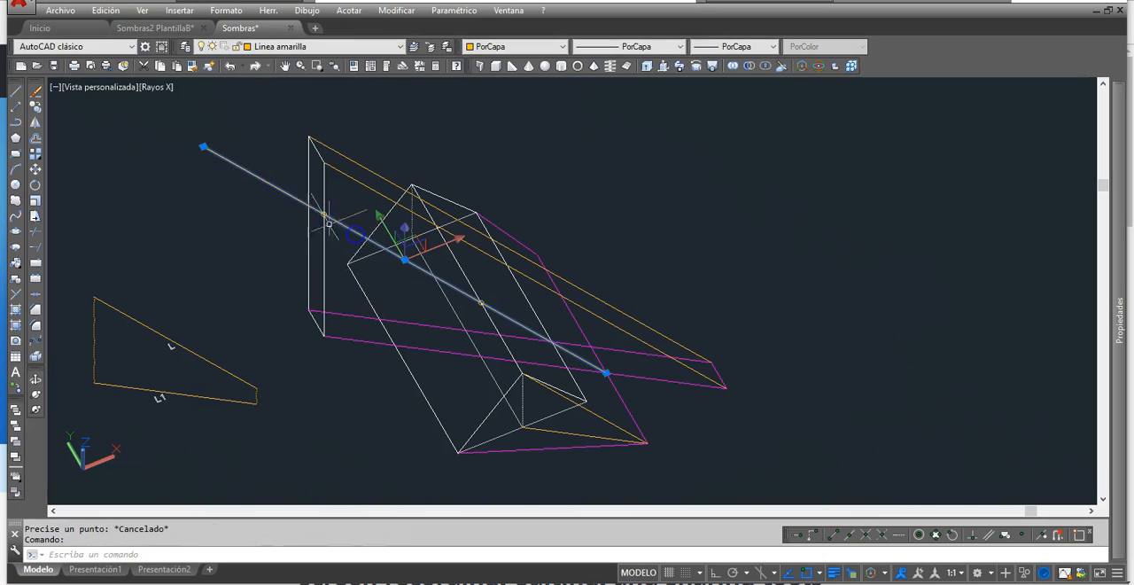
click(203, 146)
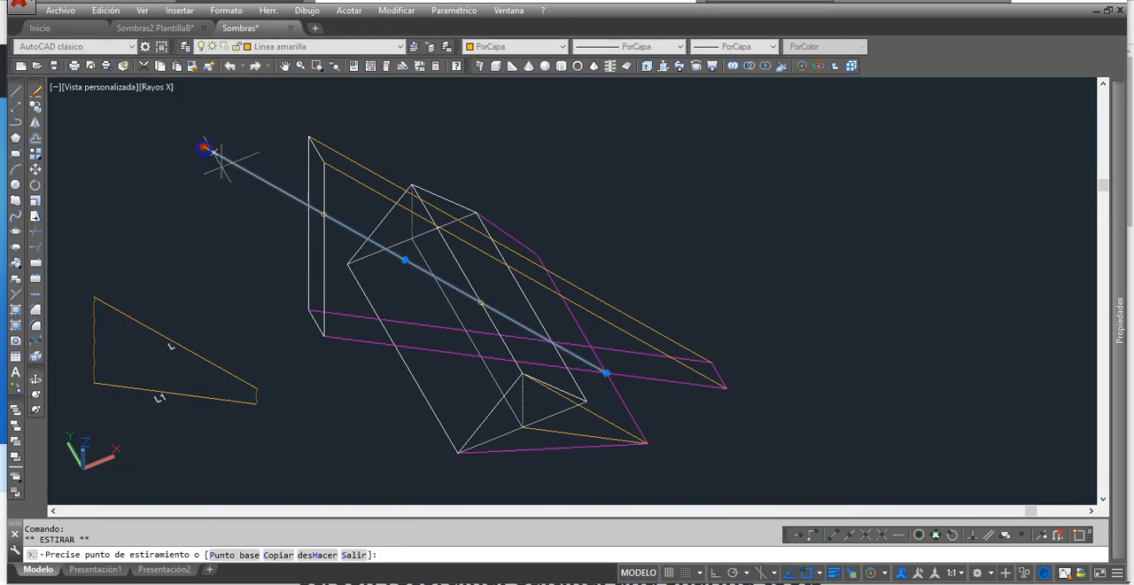
click(325, 215)
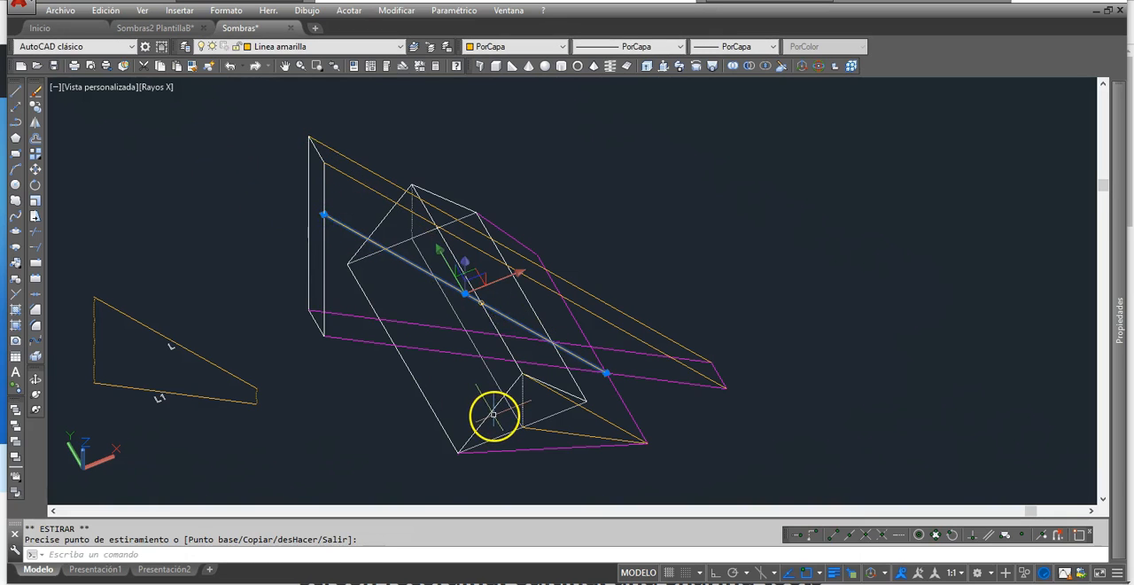
key(Escape)
- Draw a line from where the rectangle's near shadow line meets the prism's front base edge to the marked point on the ridge
shift+middle_drag(499, 430, 576, 418)
mouse_move(499, 384)
shift+middle_down()
mouse_move(519, 372)
mouse_move(505, 380)
shift+middle_up()
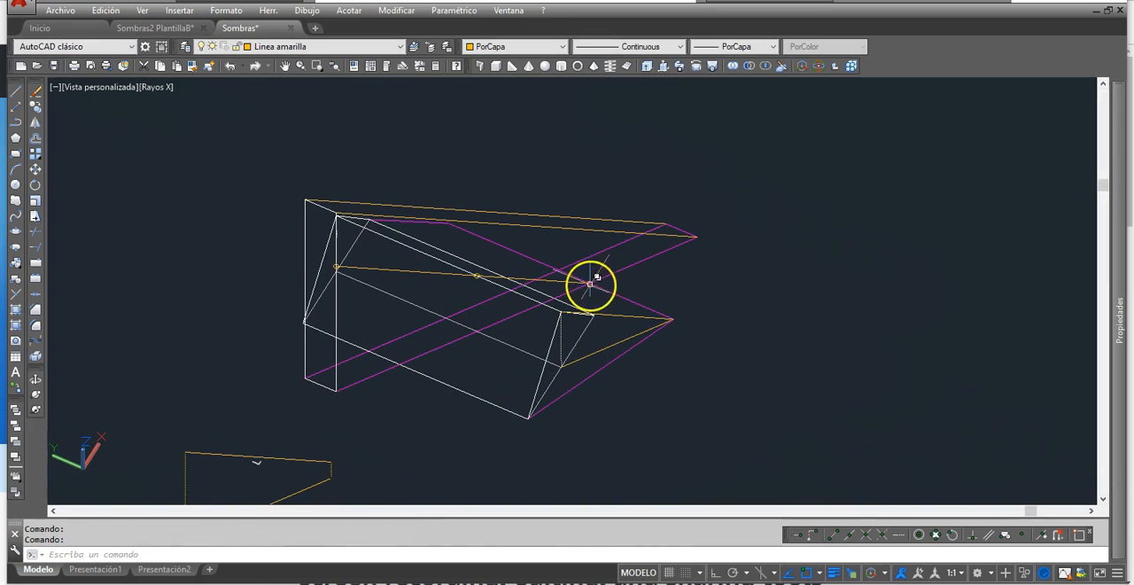
middle_drag(590, 413, 559, 414)
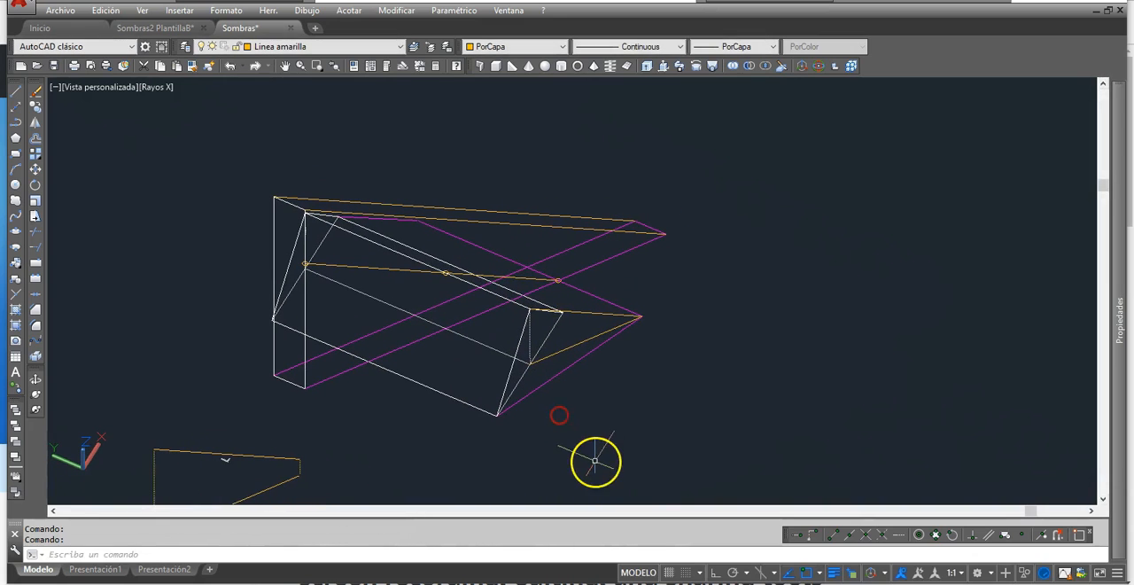
shift+middle_drag(591, 459, 565, 449)
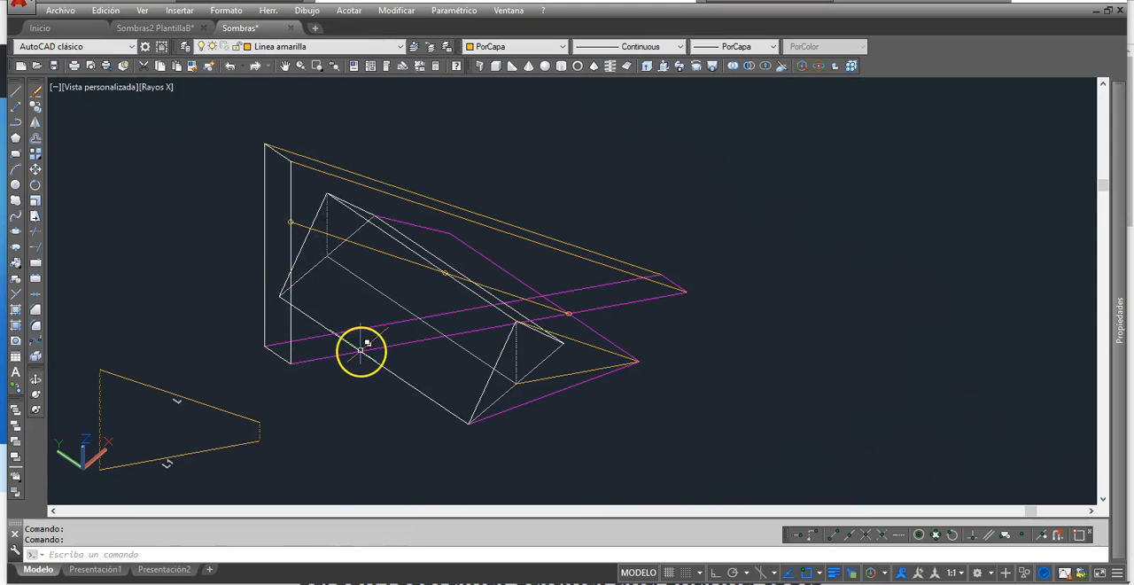
mouse_move(360, 349)
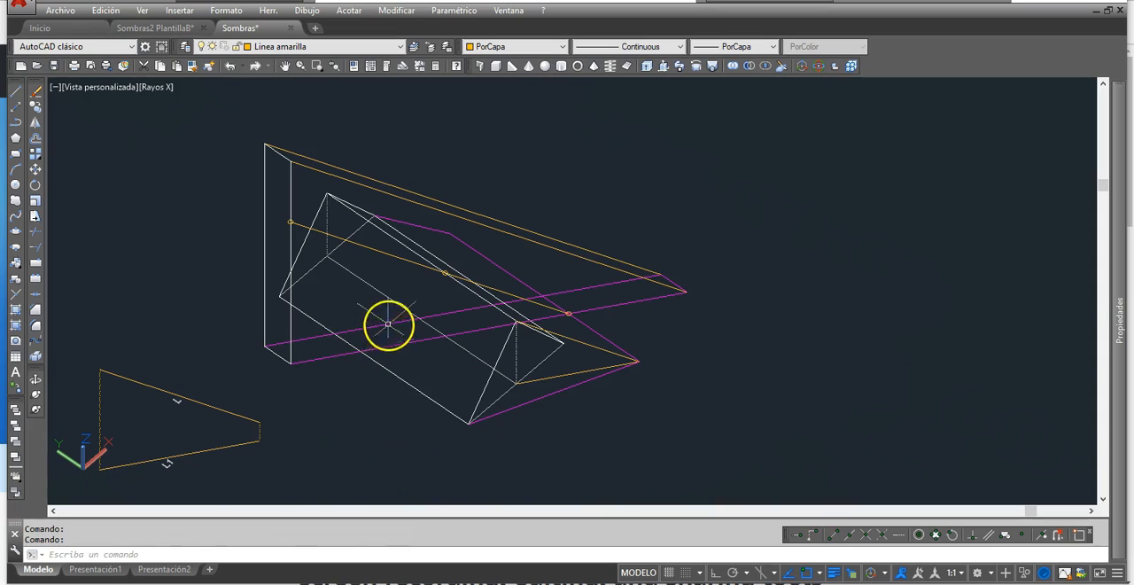
click(16, 92)
click(362, 351)
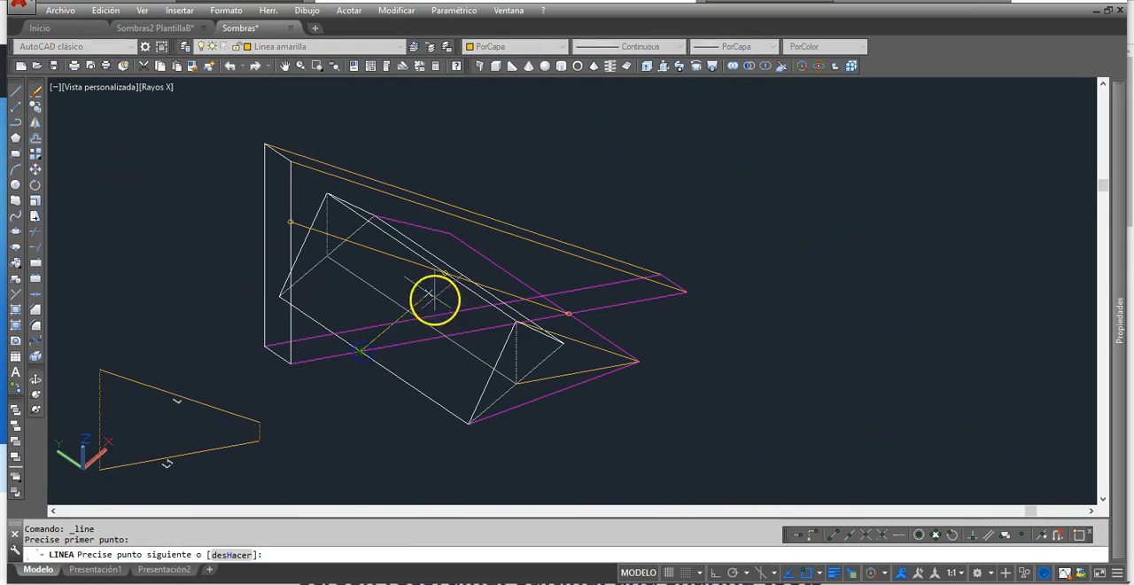
key(Return)
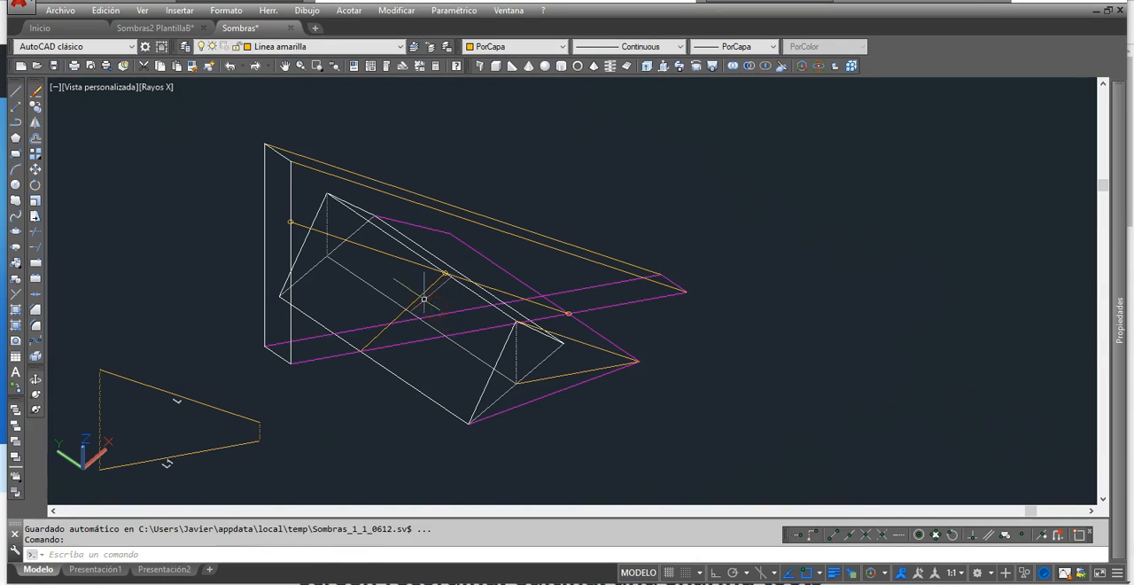
- Change the colour of the new line on the prism's front face to Magenta
click(421, 295)
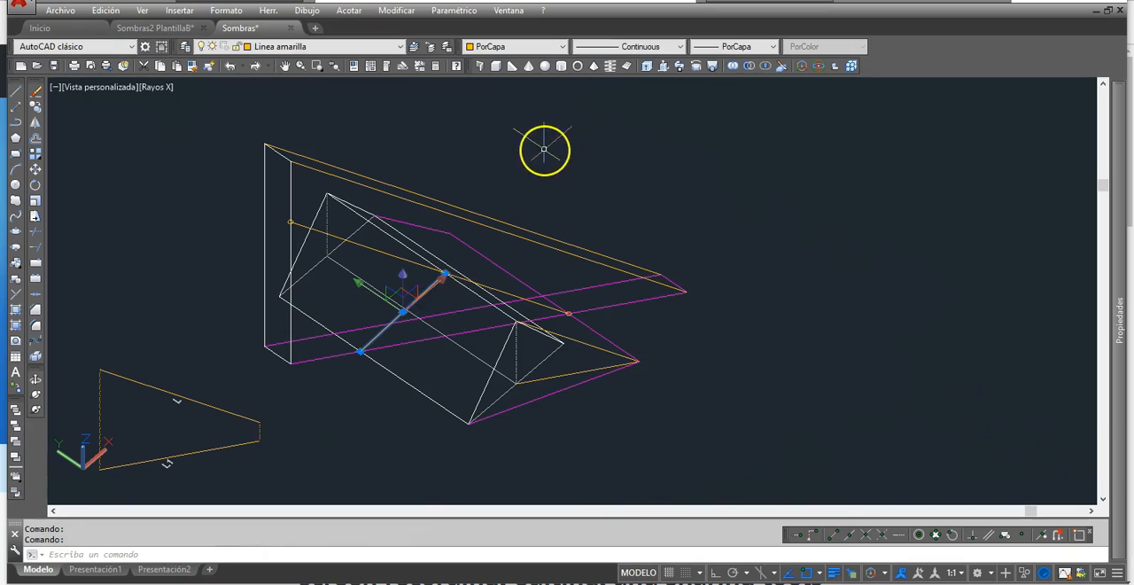
click(488, 46)
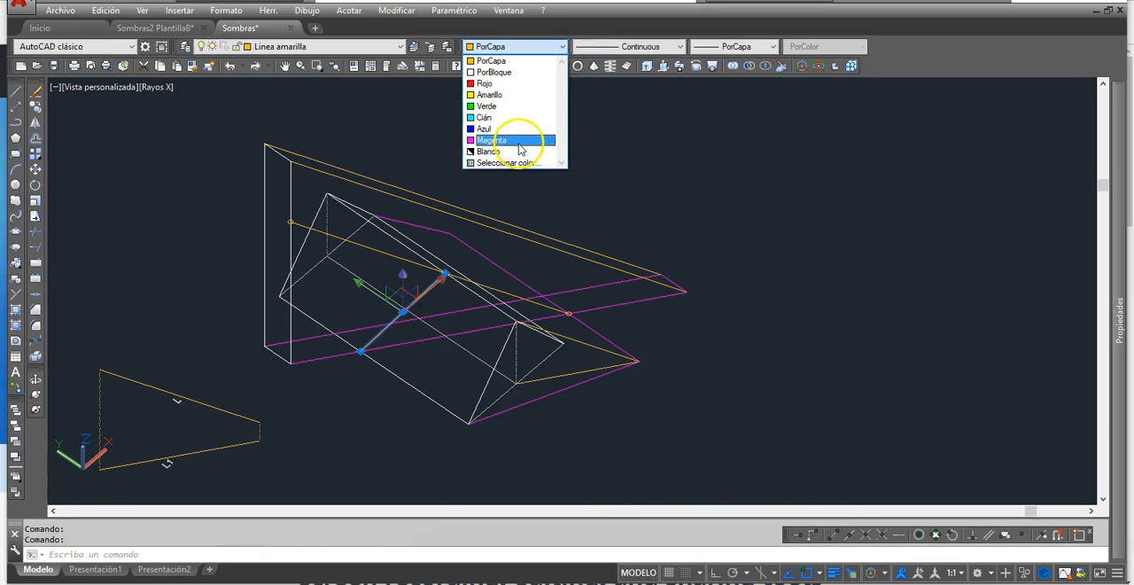
click(519, 140)
key(Escape)
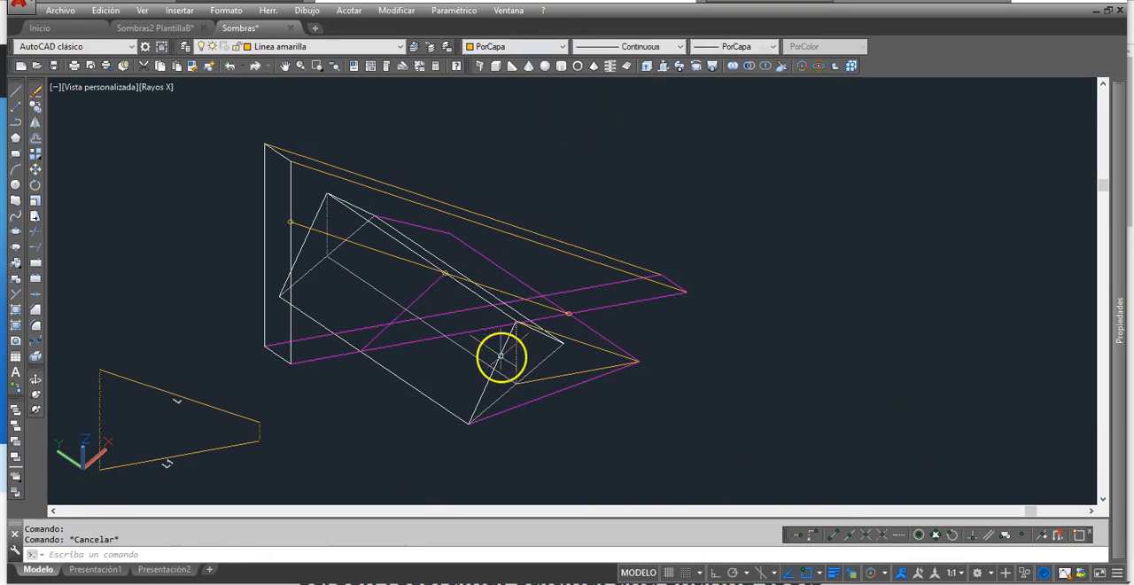
- Copy the magenta line on the prism's face from its base end to where the rectangle's far shadow line crosses the same base edge
mouse_move(503, 356)
shift+middle_down()
mouse_move(481, 352)
mouse_move(484, 362)
shift+middle_up()
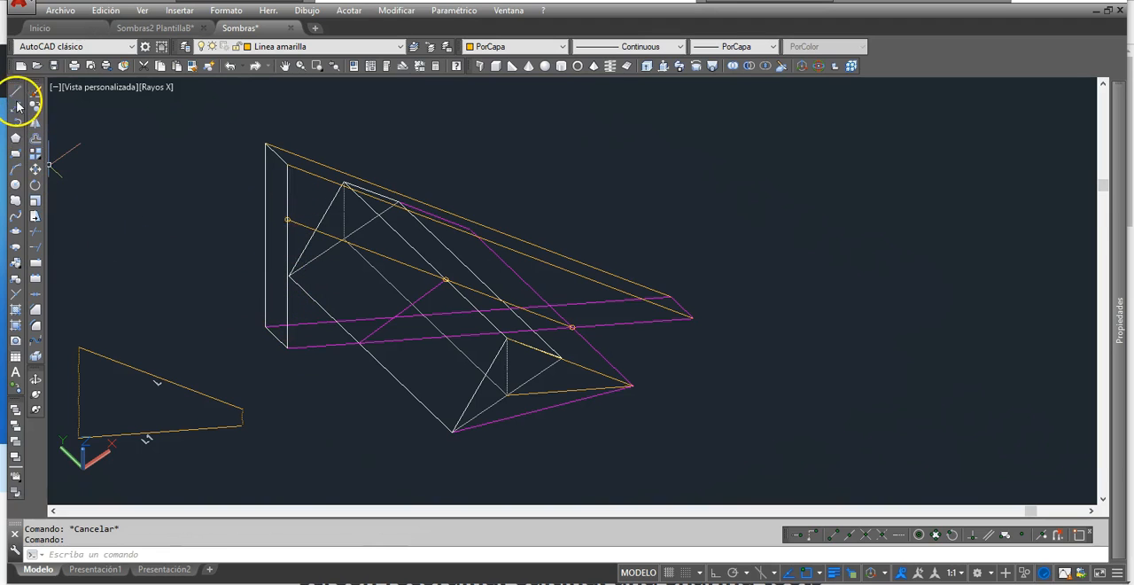
click(37, 106)
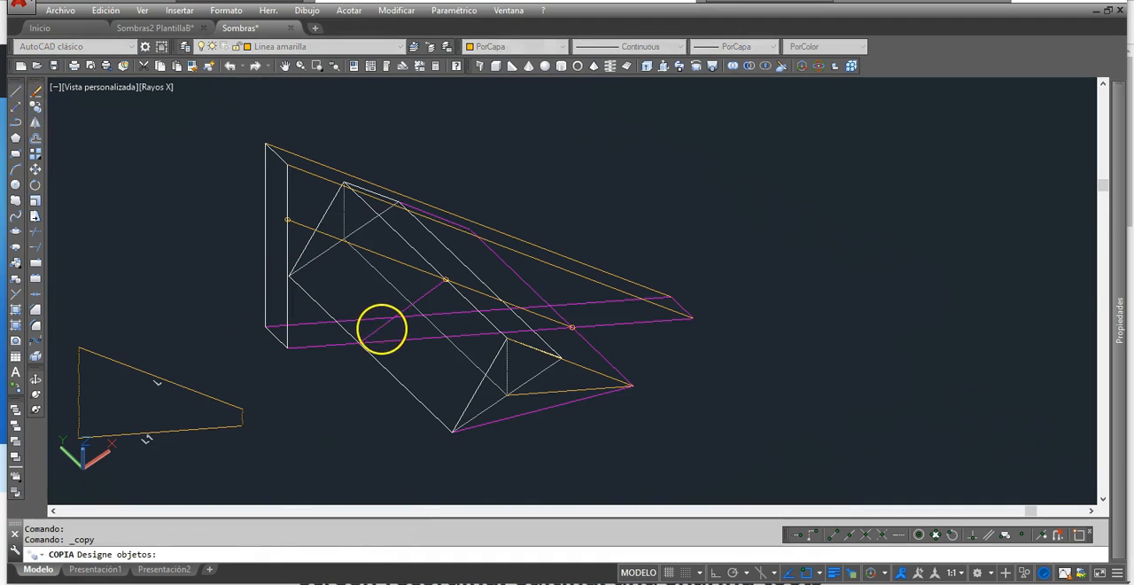
click(382, 328)
key(Return)
click(357, 343)
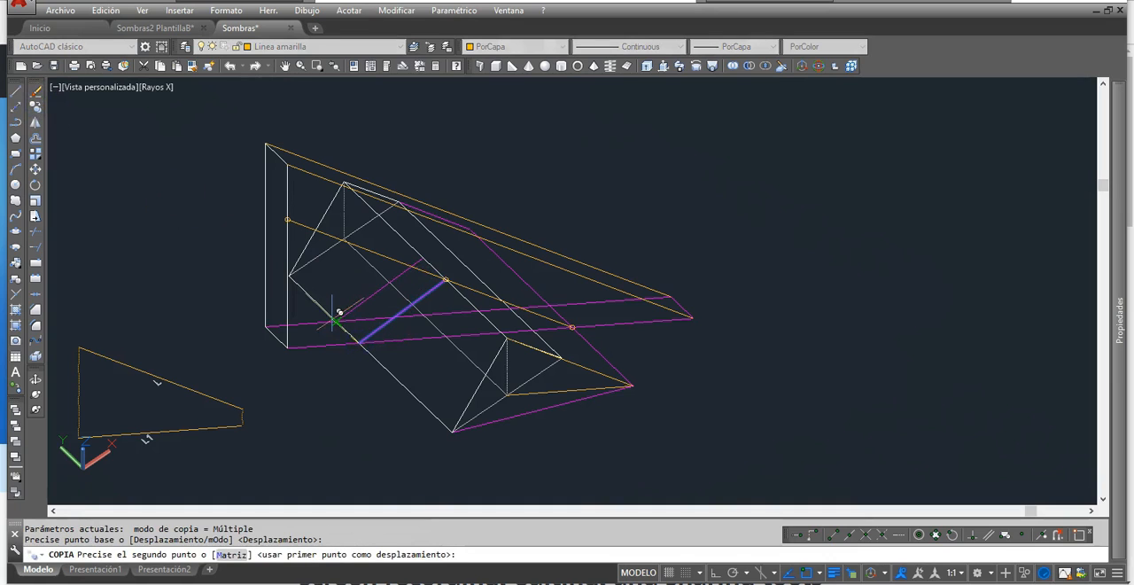
click(344, 314)
key(Escape)
key(Escape)
- Trim the rectangle's two ground shadow lines between the prism's front and back base edges
mouse_move(403, 327)
middle_down()
mouse_move(422, 337)
mouse_move(392, 371)
middle_up()
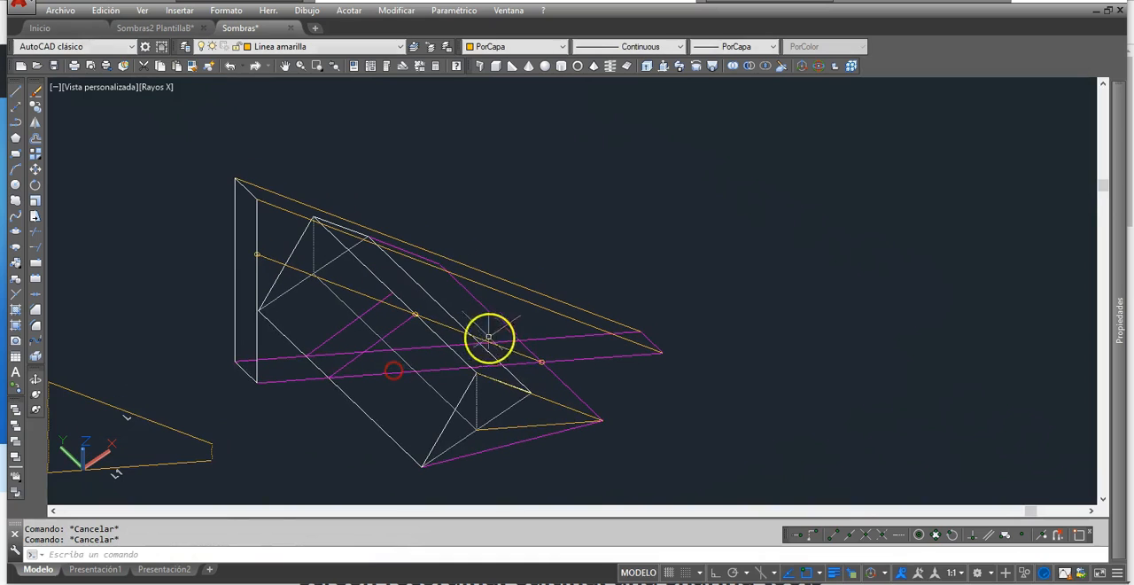
shift+middle_drag(508, 387, 484, 373)
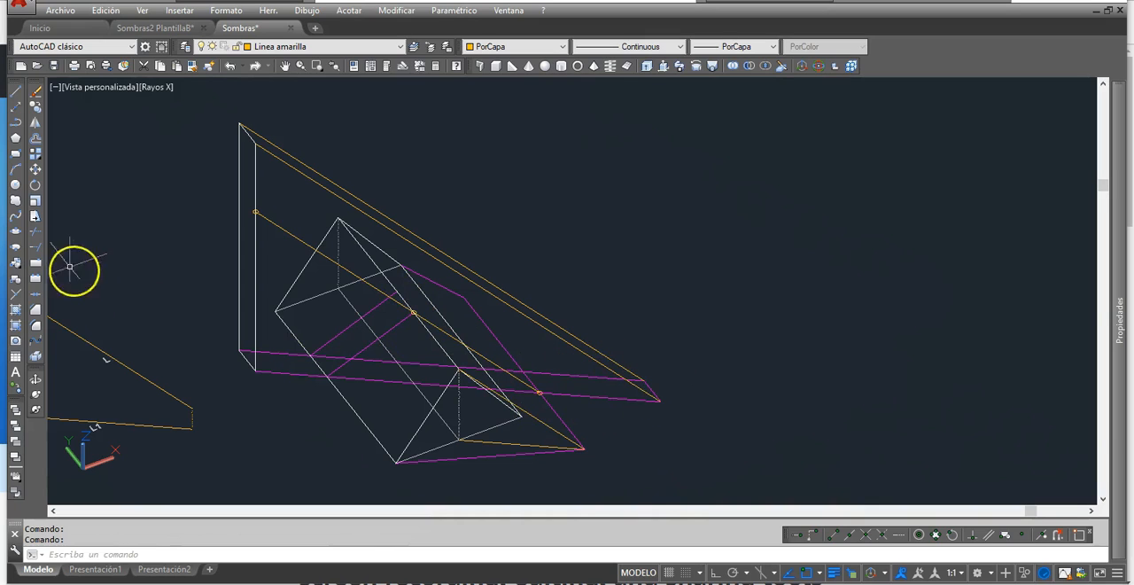
click(37, 234)
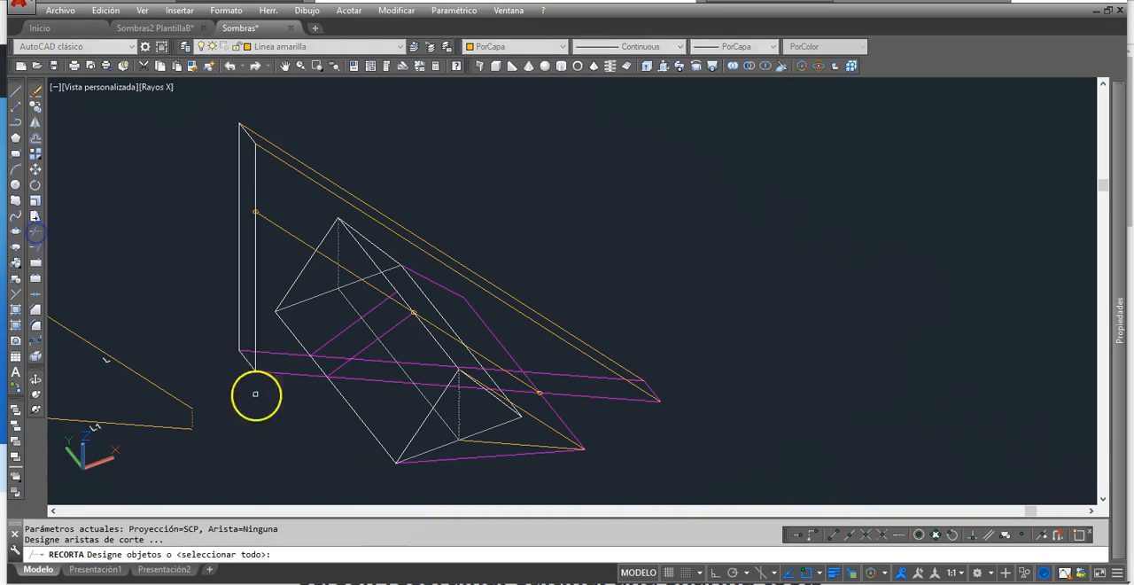
click(339, 391)
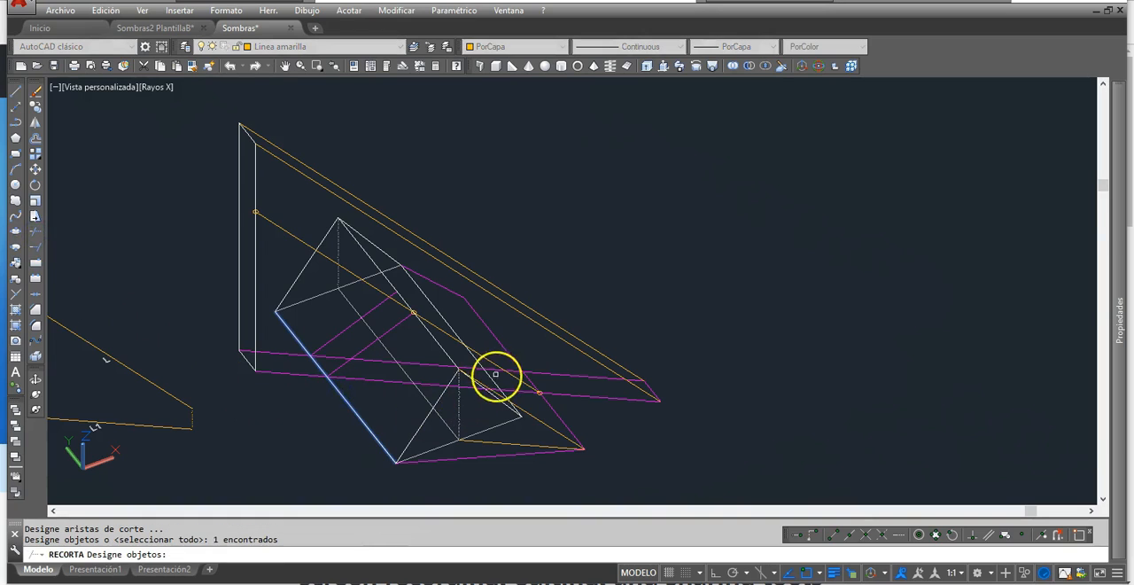
click(426, 296)
right_click(528, 245)
click(351, 384)
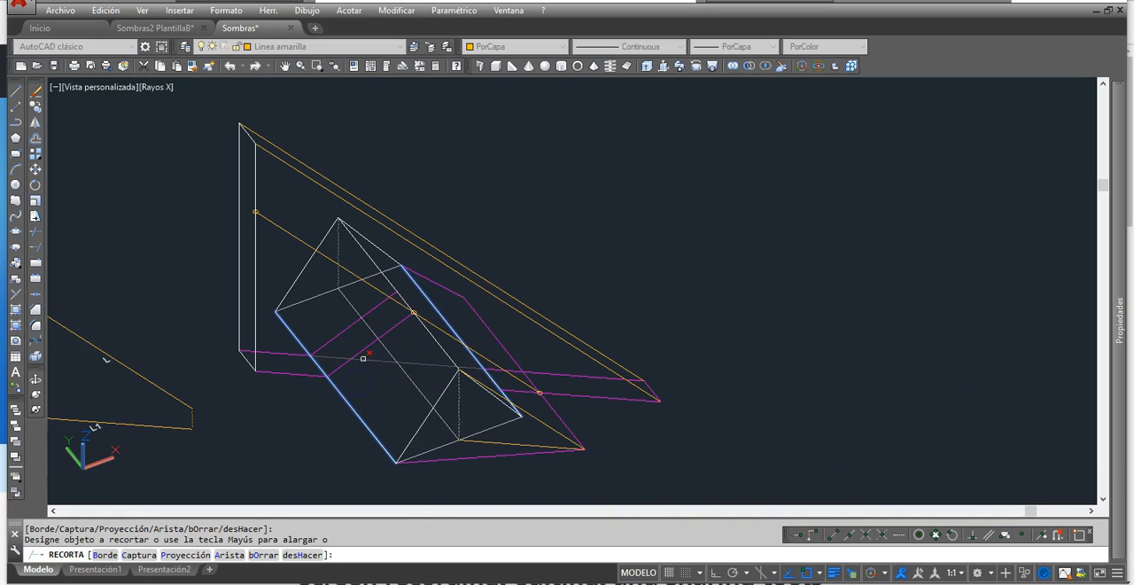
key(Escape)
key(Escape)
- Trim the rectangle's shadow lines between the prism's back base edge and the ridge shadow, using the ridge shadow as cutting edge
right_click(564, 332)
click(502, 347)
right_click(503, 346)
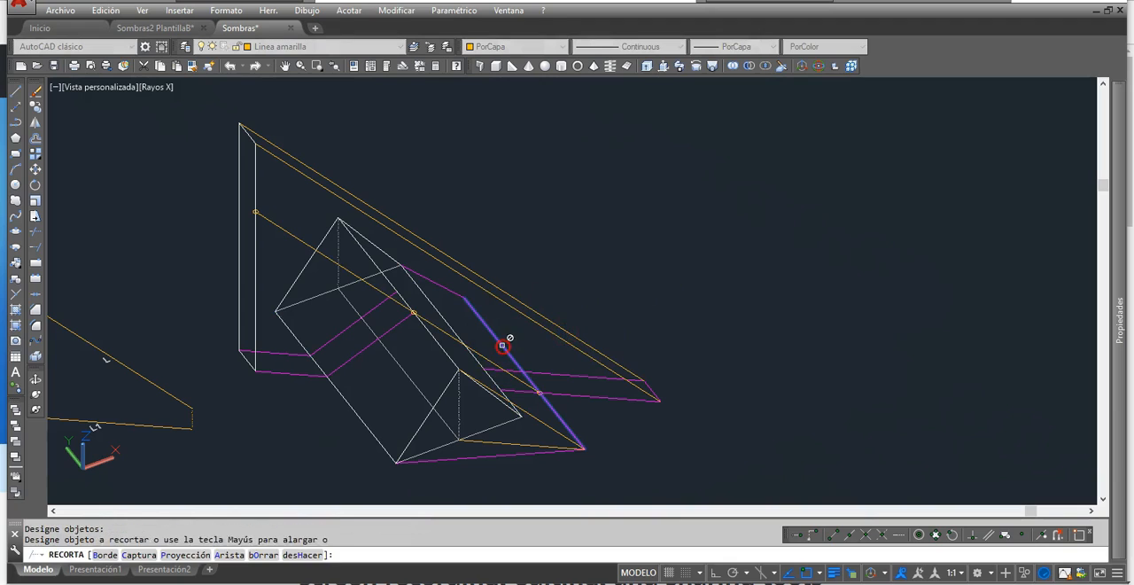
click(506, 394)
- Trim the ridge shadow between the rectangle's two remaining ground shadow lines, using those lines as cutting edges
right_click(576, 357)
right_click(549, 372)
click(540, 372)
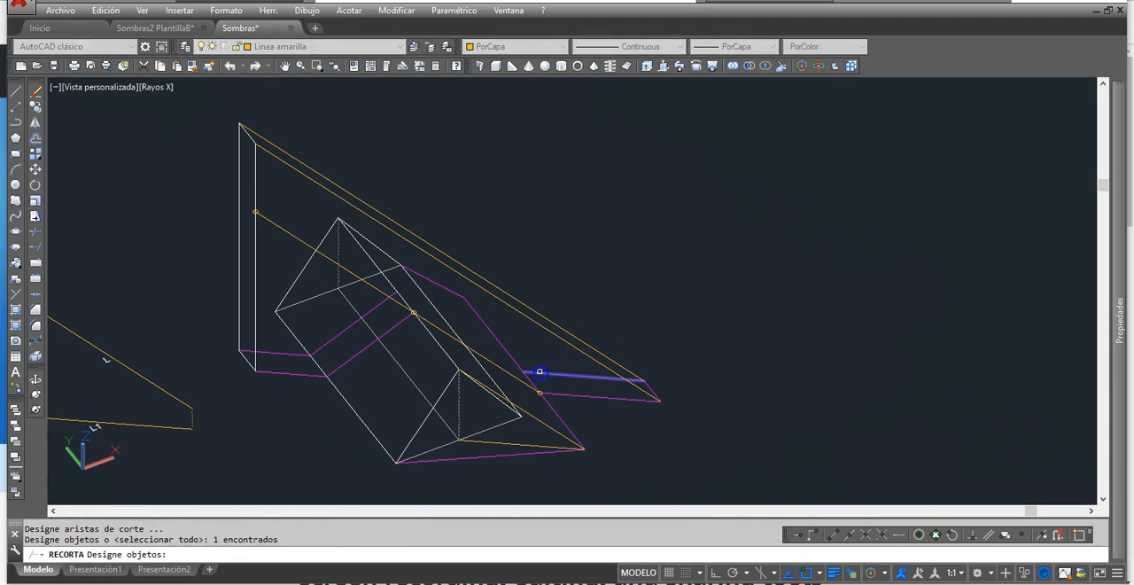
right_click(569, 384)
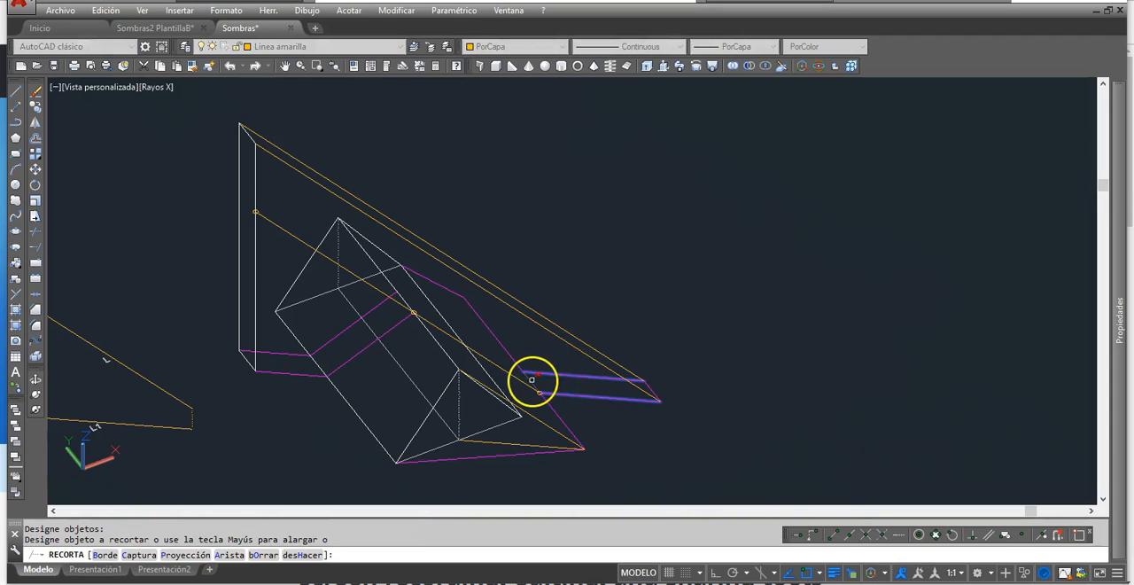
key(Escape)
mouse_move(609, 439)
shift+middle_down()
mouse_move(588, 451)
mouse_move(608, 455)
shift+middle_up()
middle_drag(608, 385, 664, 338)
shift+middle_drag(654, 387, 646, 385)
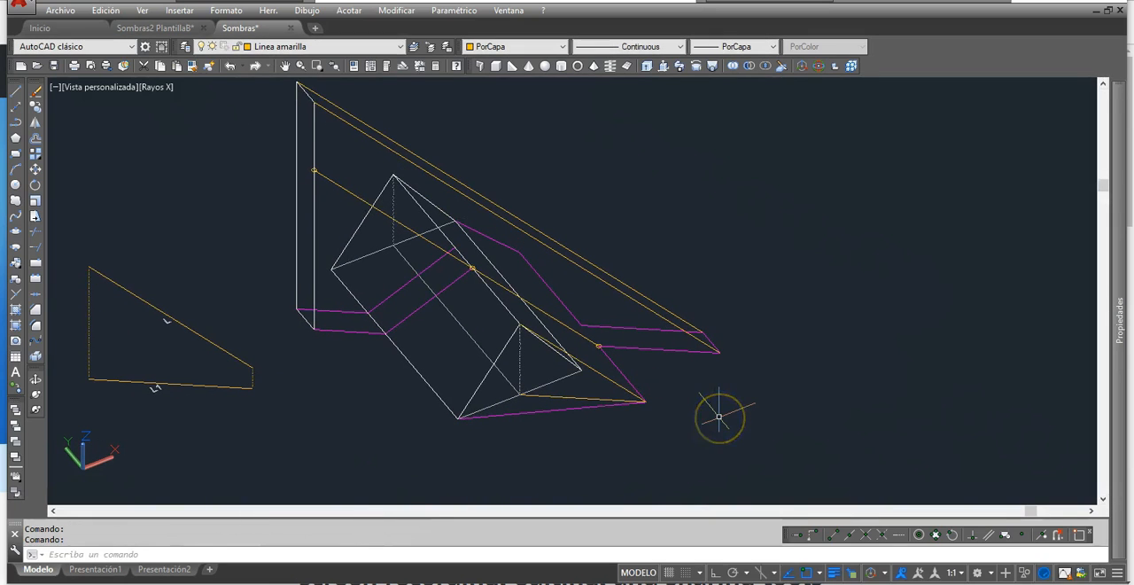